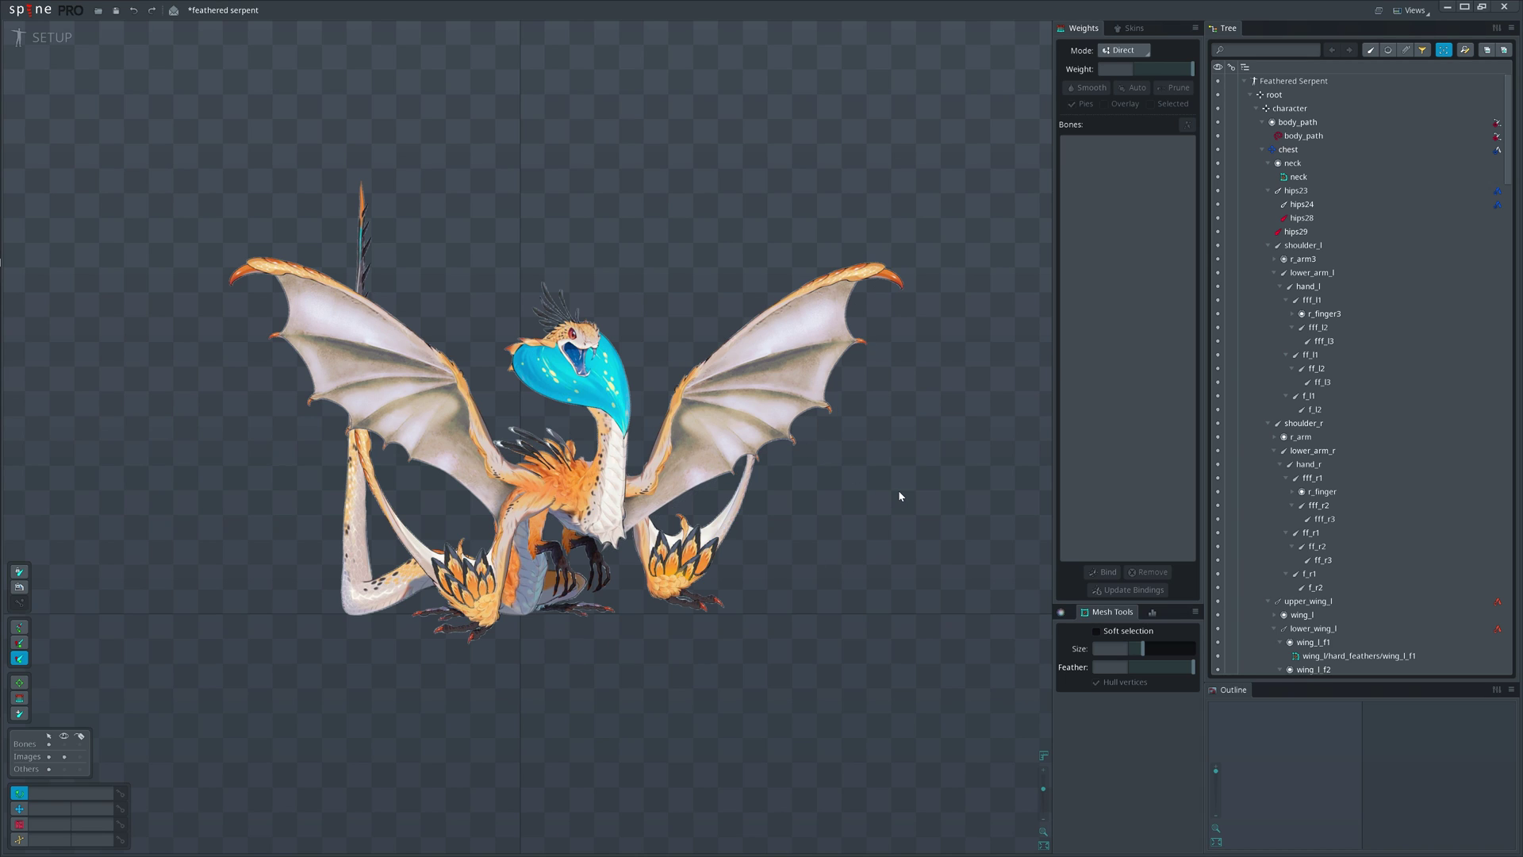
{"action": "scroll", "coordinate": [882, 512], "scroll_direction": "up", "scroll_amount": 2}
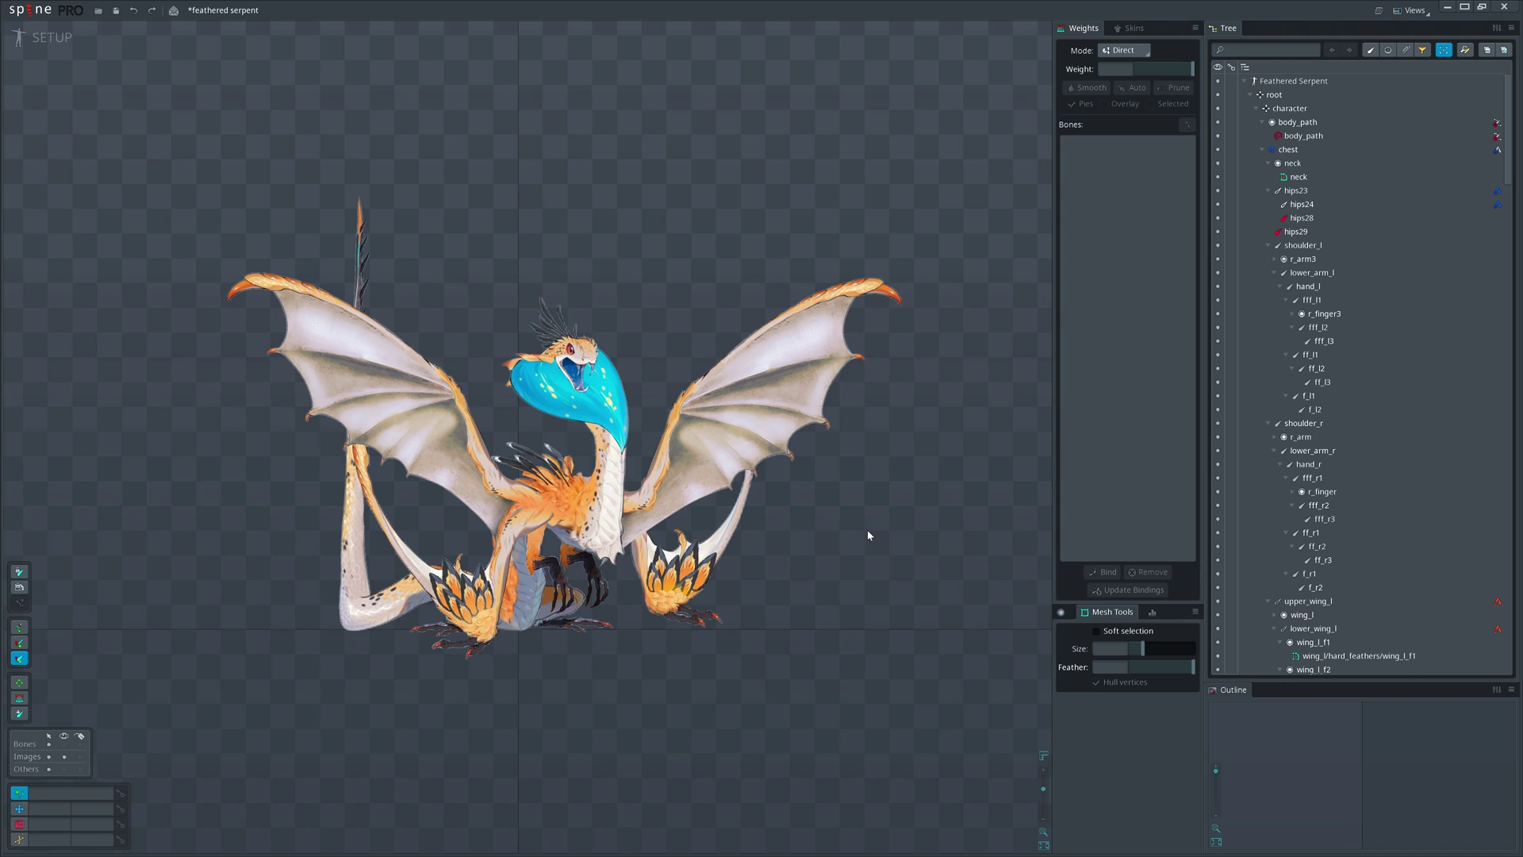
{"action": "scroll", "coordinate": [868, 530], "scroll_direction": "up", "scroll_amount": 1}
{"action": "scroll", "coordinate": [866, 531], "scroll_direction": "up", "scroll_amount": 2}
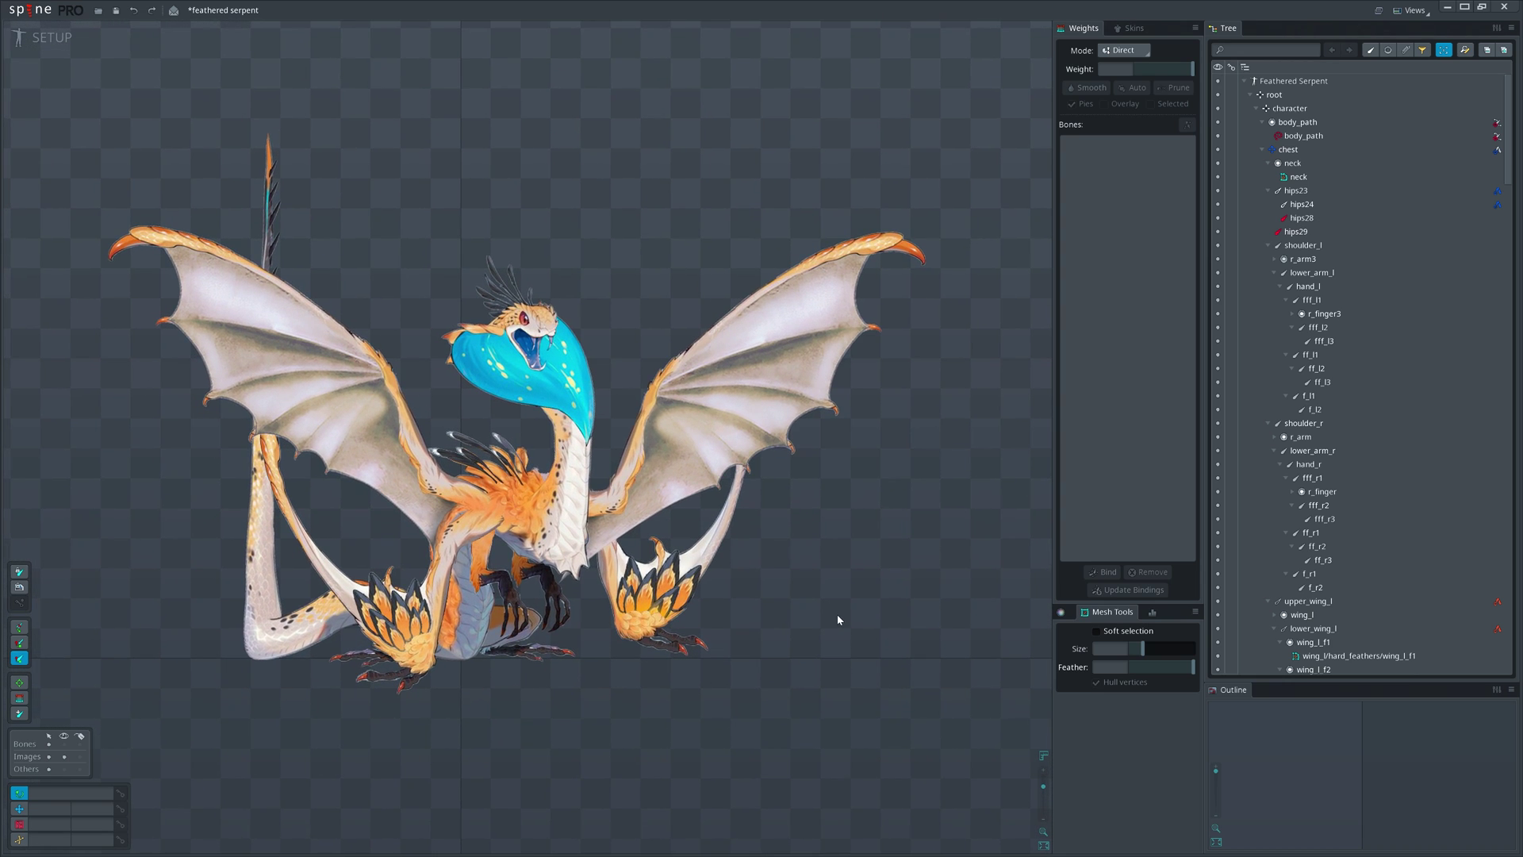
{"action": "scroll", "coordinate": [381, 565], "scroll_direction": "up", "scroll_amount": 2}
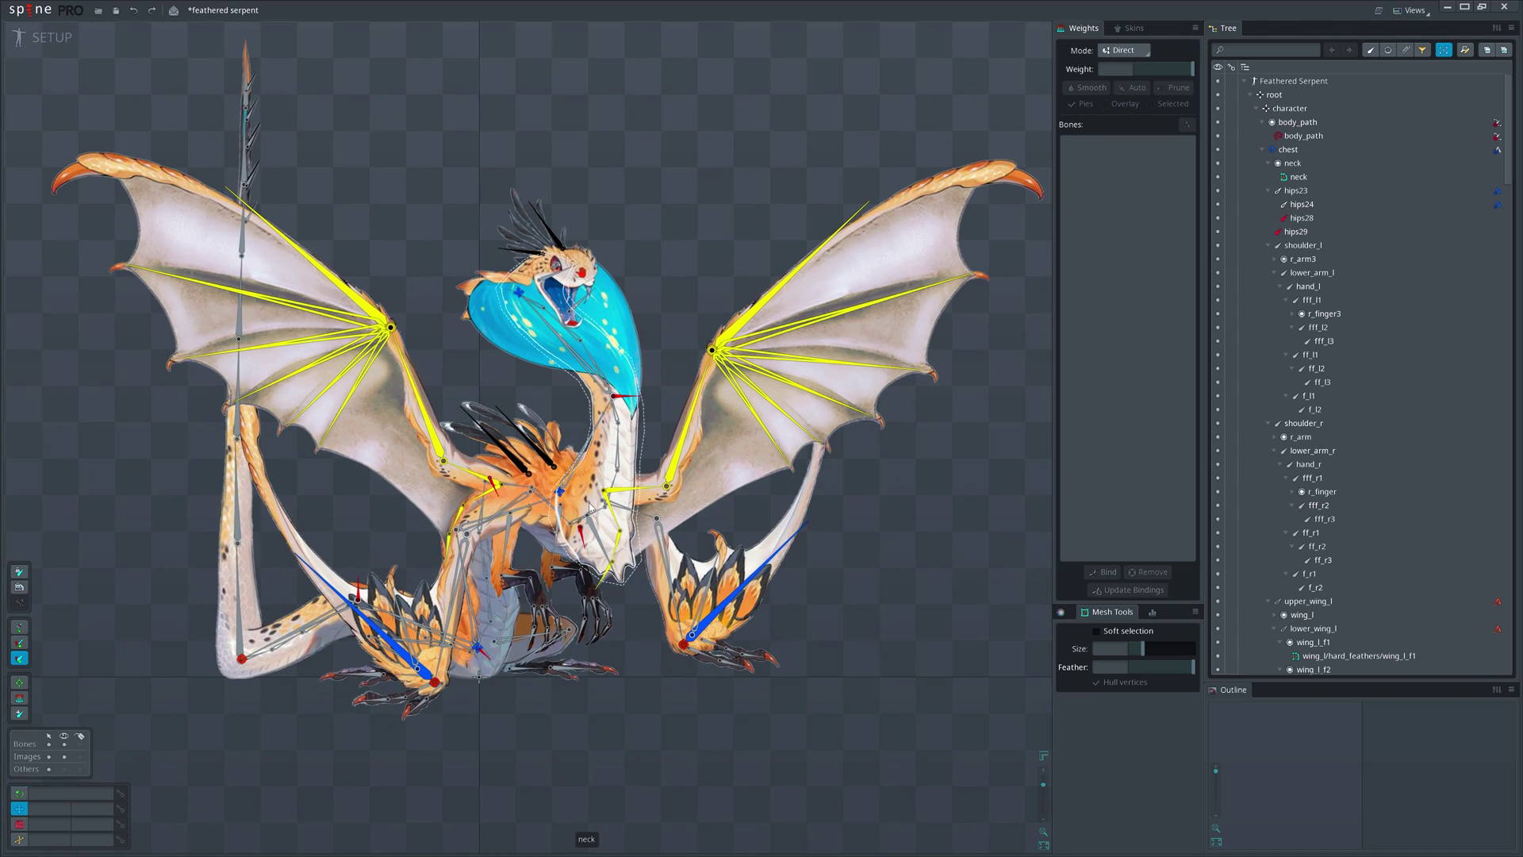
Step: Test-pose the wings by folding the left and right wings down toward the body
{"action": "left_click", "coordinate": [558, 493]}
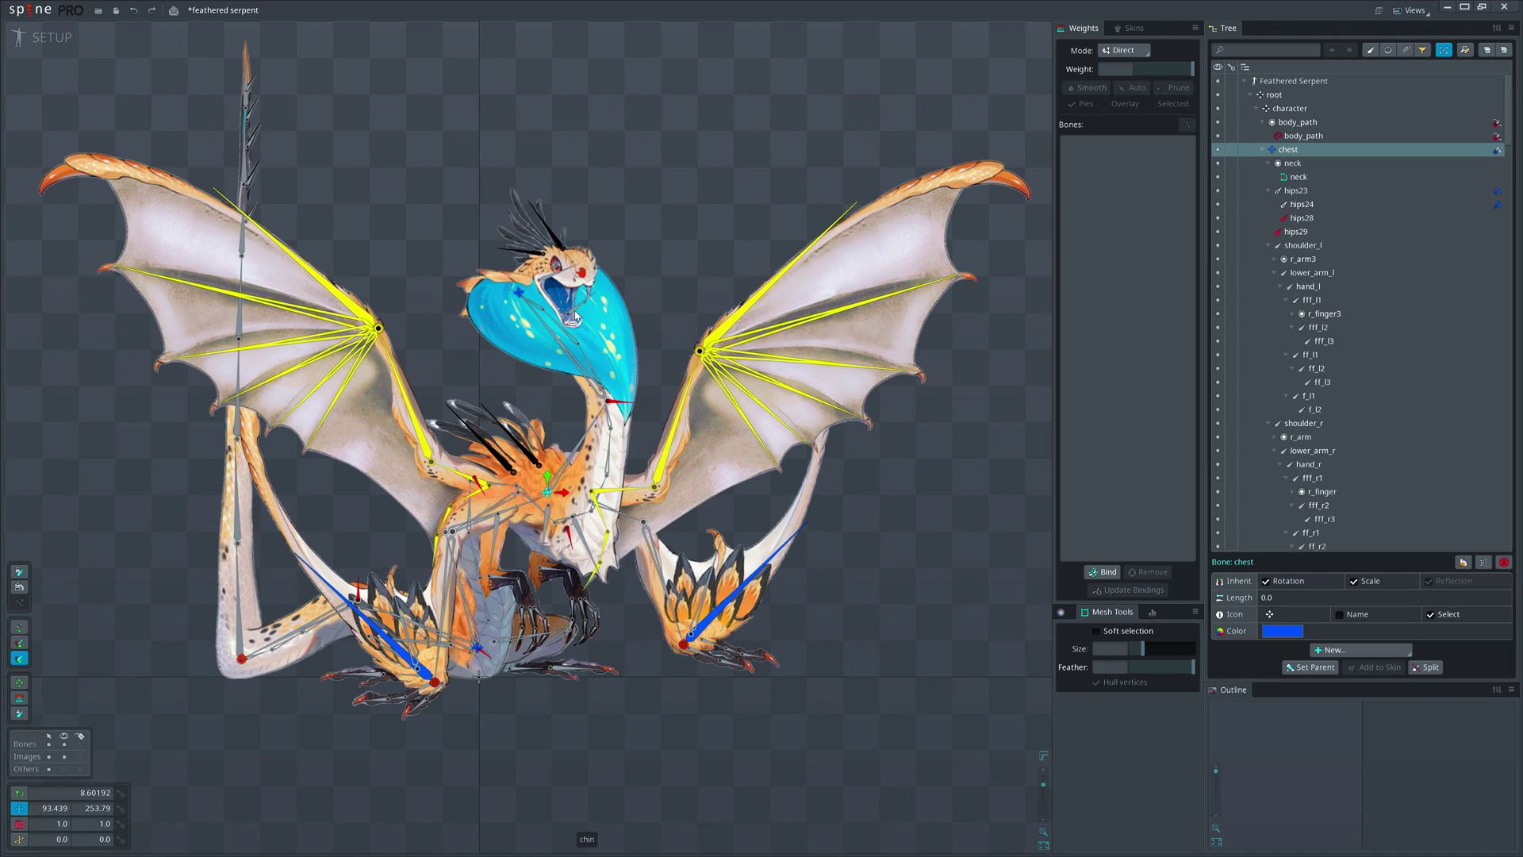
{"action": "left_click", "coordinate": [519, 297]}
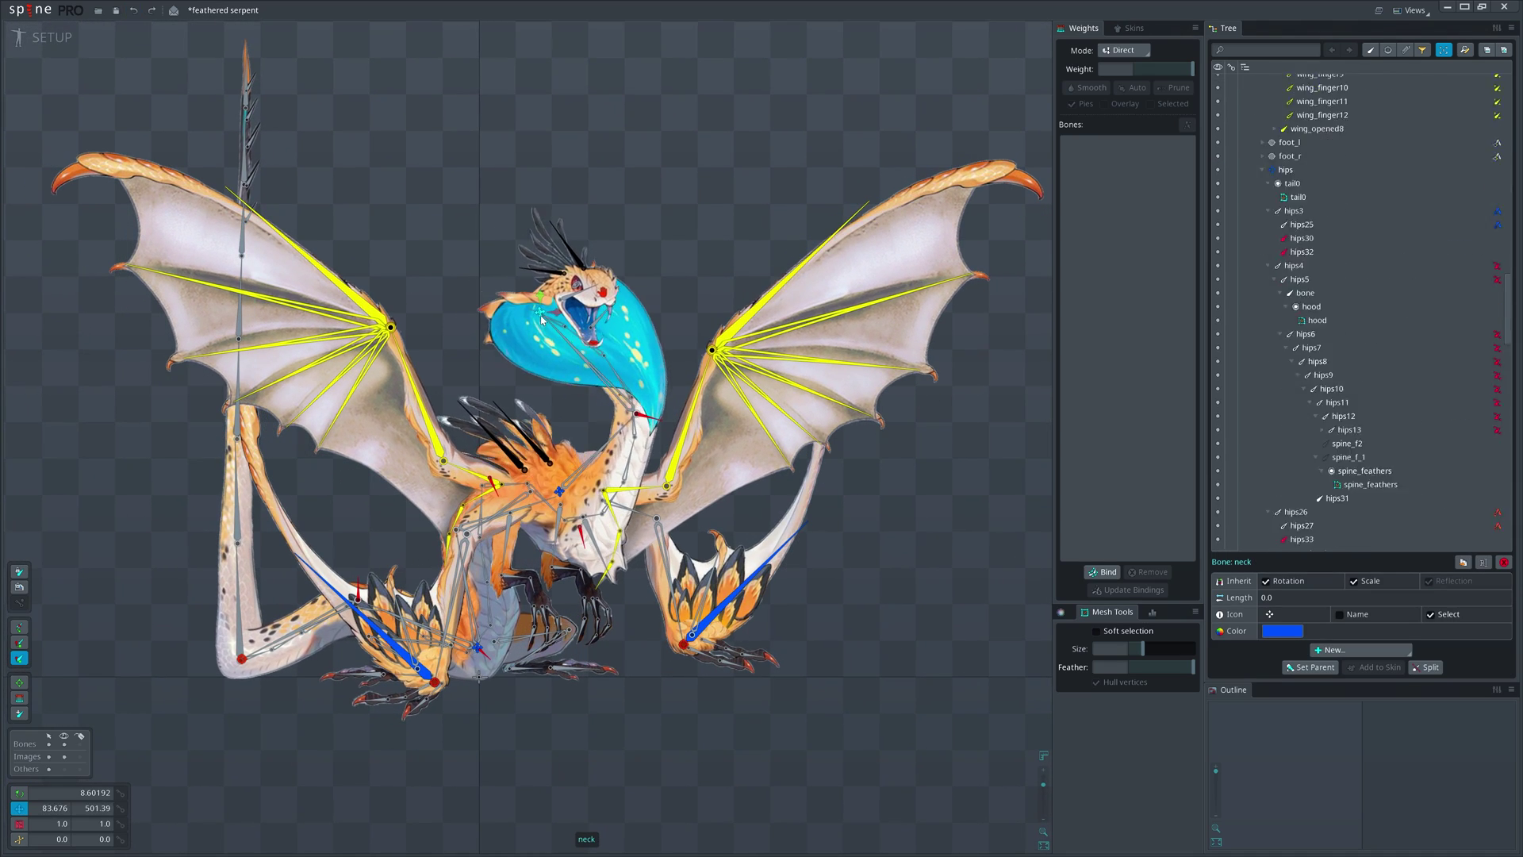
{"action": "left_click", "coordinate": [477, 648]}
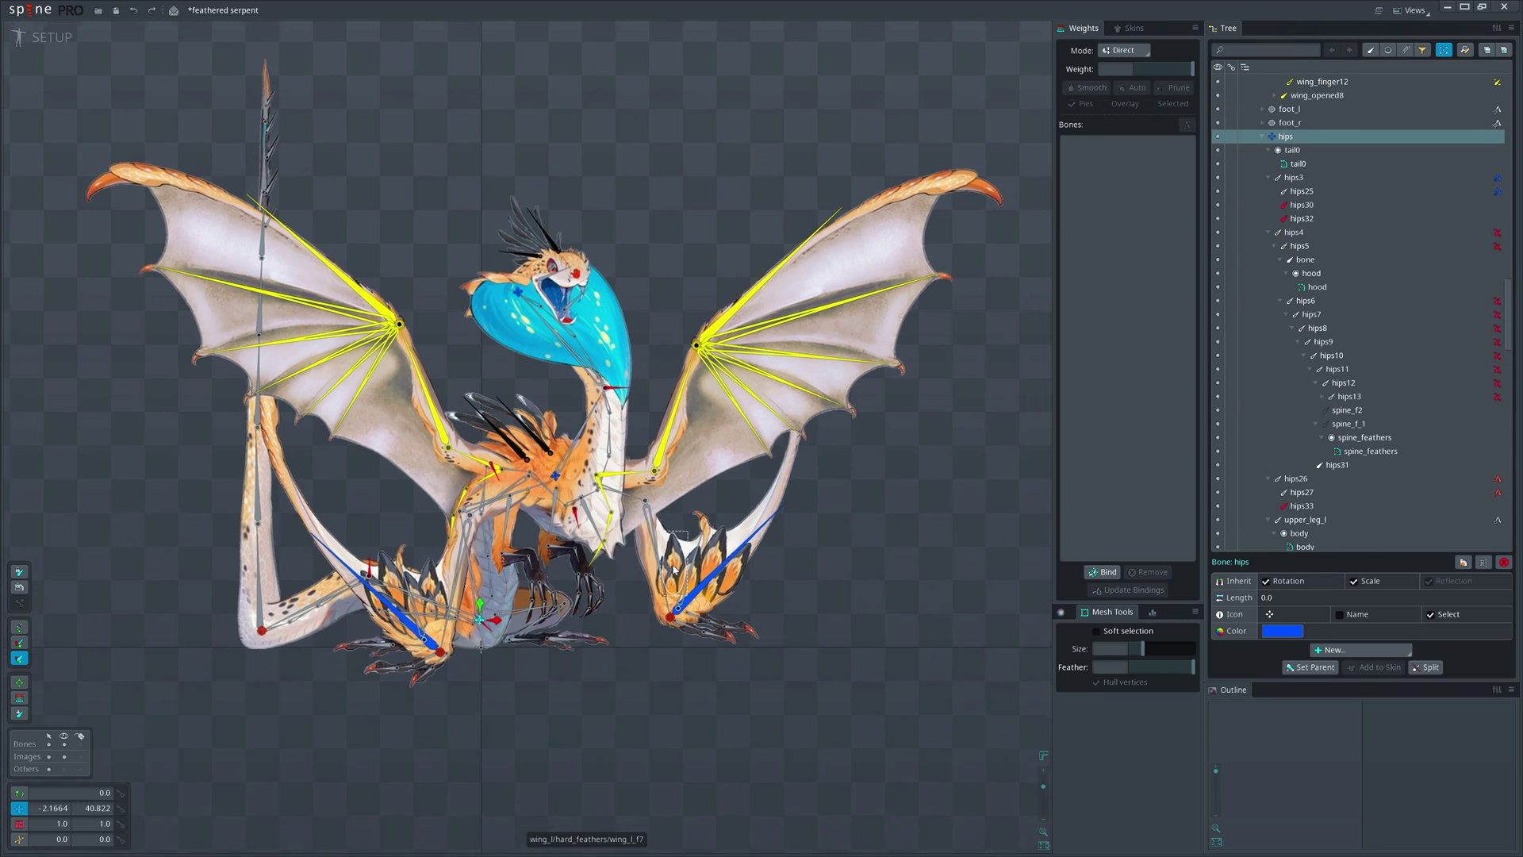
{"action": "scroll", "coordinate": [388, 475], "scroll_direction": "down", "scroll_amount": 1}
{"action": "left_click", "coordinate": [420, 455]}
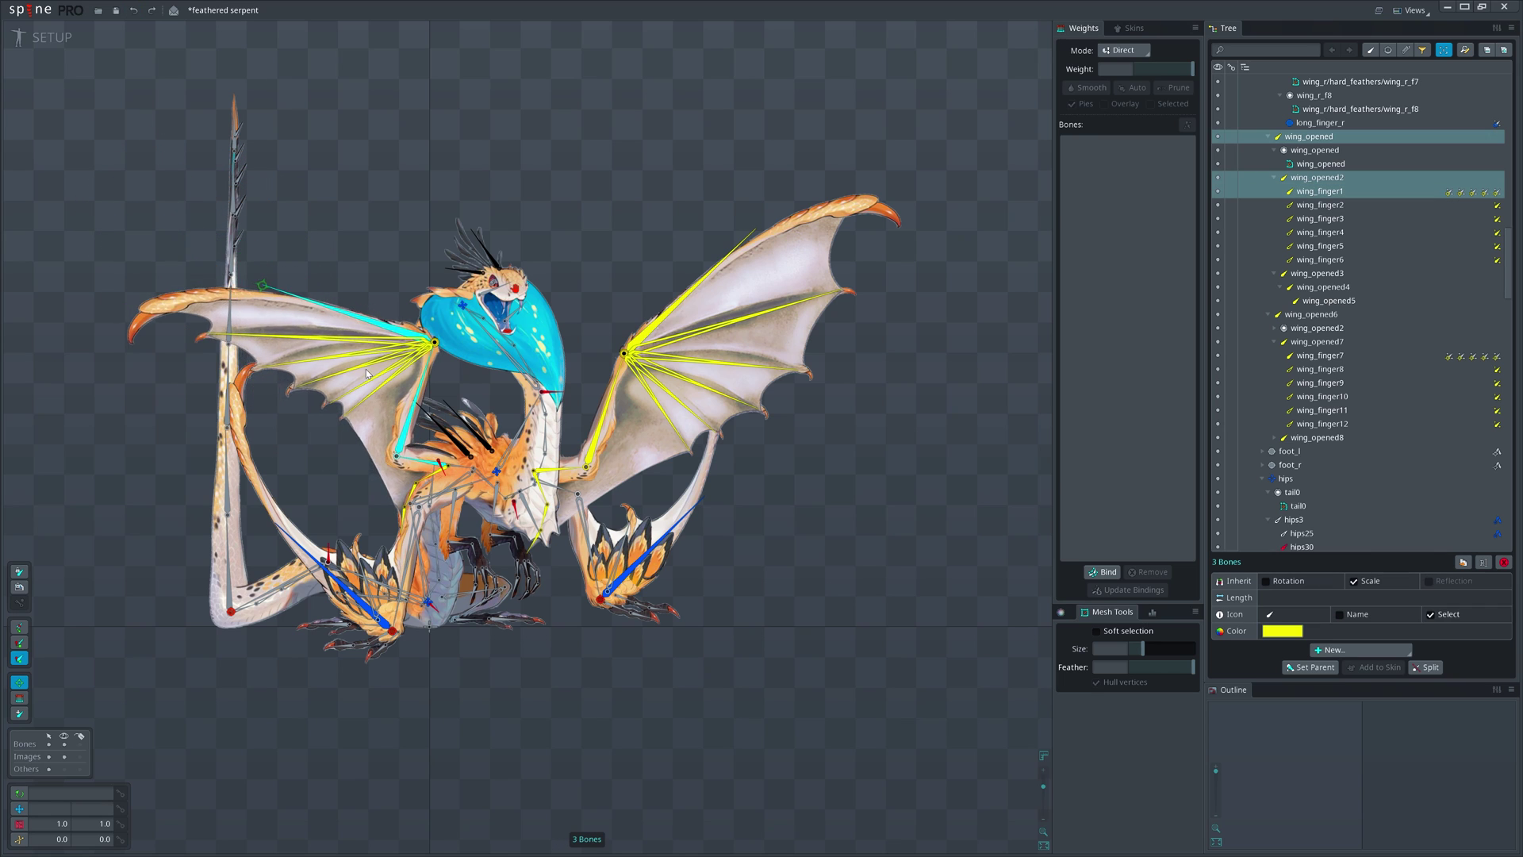
{"action": "scroll", "coordinate": [560, 404], "scroll_direction": "down", "scroll_amount": 2}
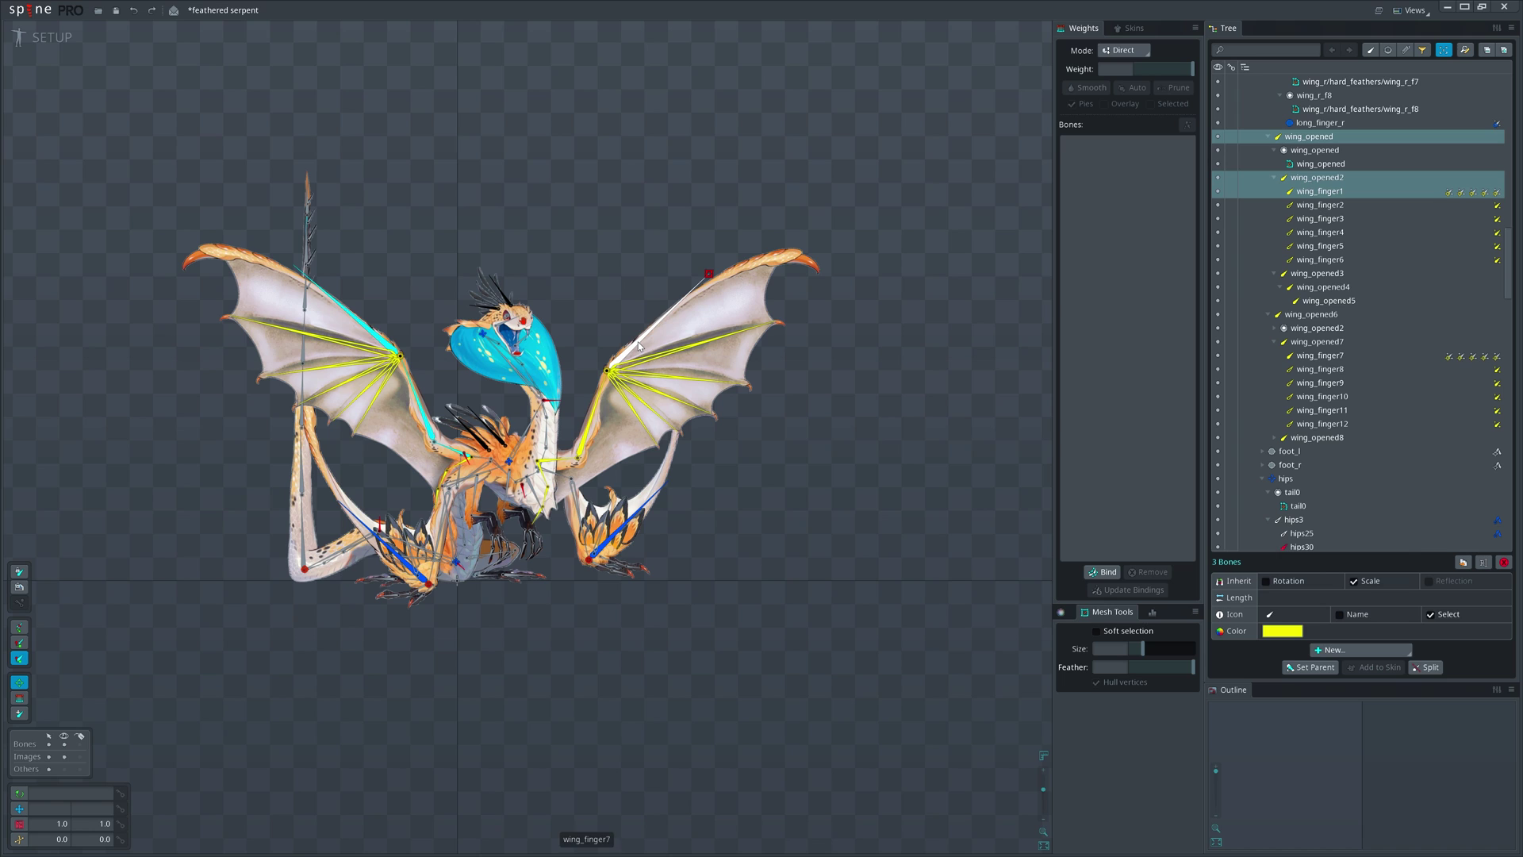
{"action": "mouse_move", "coordinate": [327, 316]}
{"action": "left_mouse_down"}
{"action": "mouse_move", "coordinate": [332, 444]}
{"action": "mouse_move", "coordinate": [303, 303]}
{"action": "left_mouse_up"}
{"action": "left_click", "coordinate": [639, 378]}
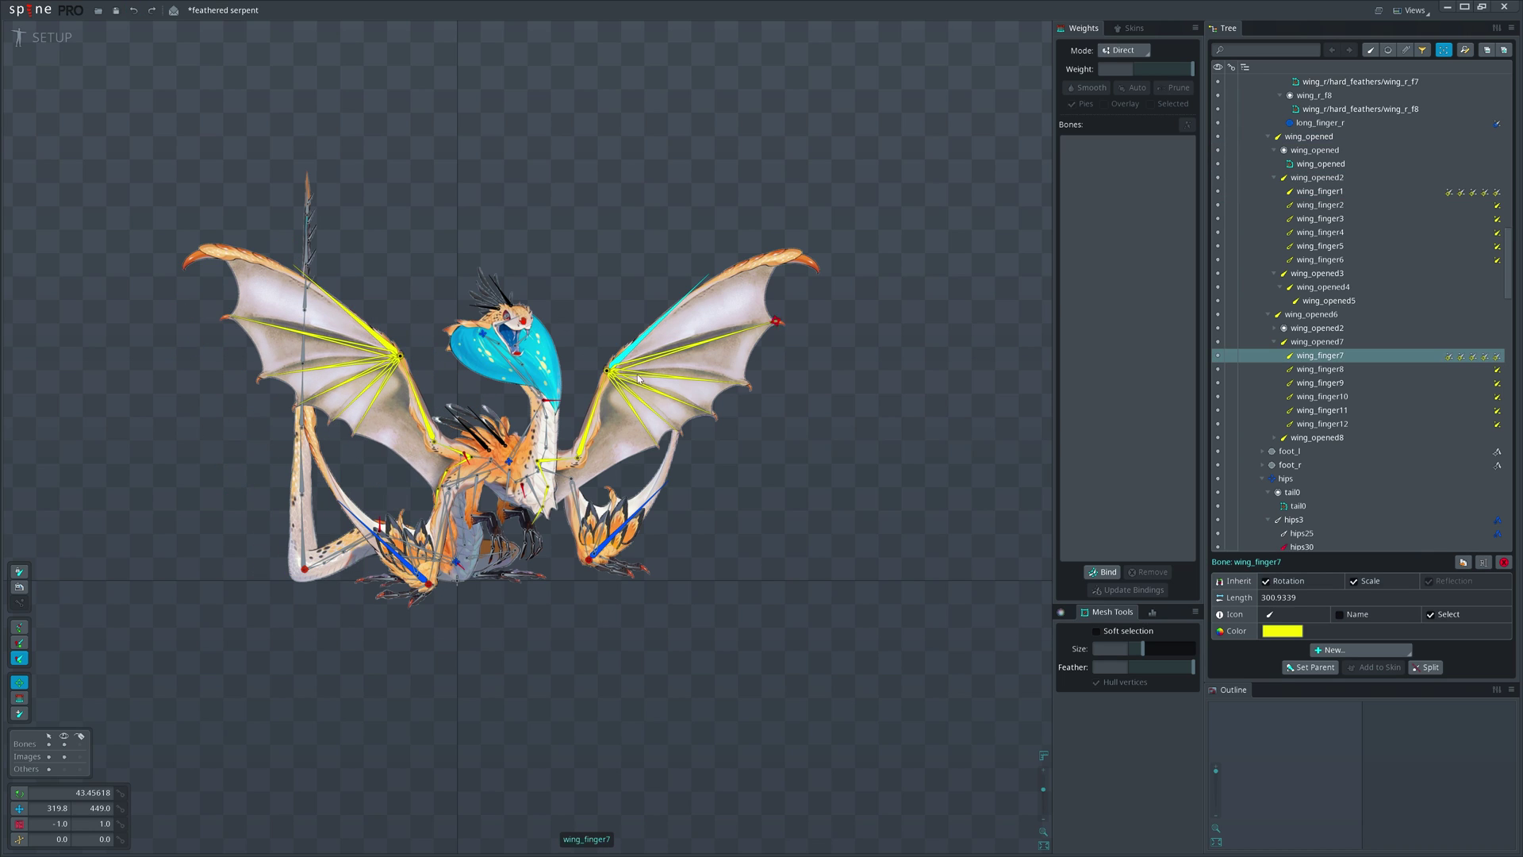
{"action": "left_click_drag", "start_coordinate": [590, 426], "coordinate": [594, 424]}
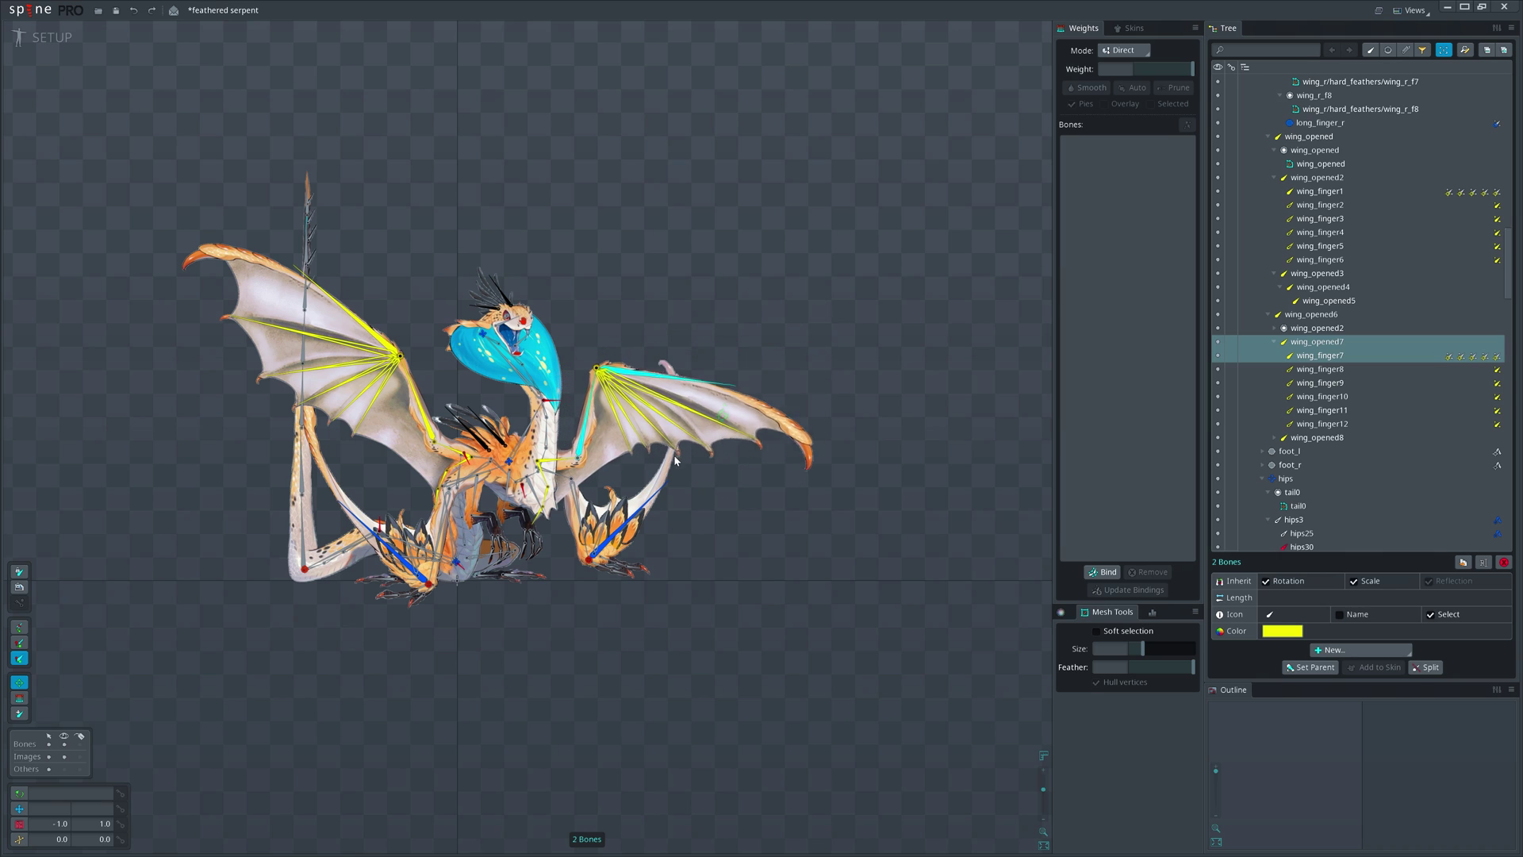
{"action": "left_click_drag", "start_coordinate": [524, 429], "coordinate": [545, 454]}
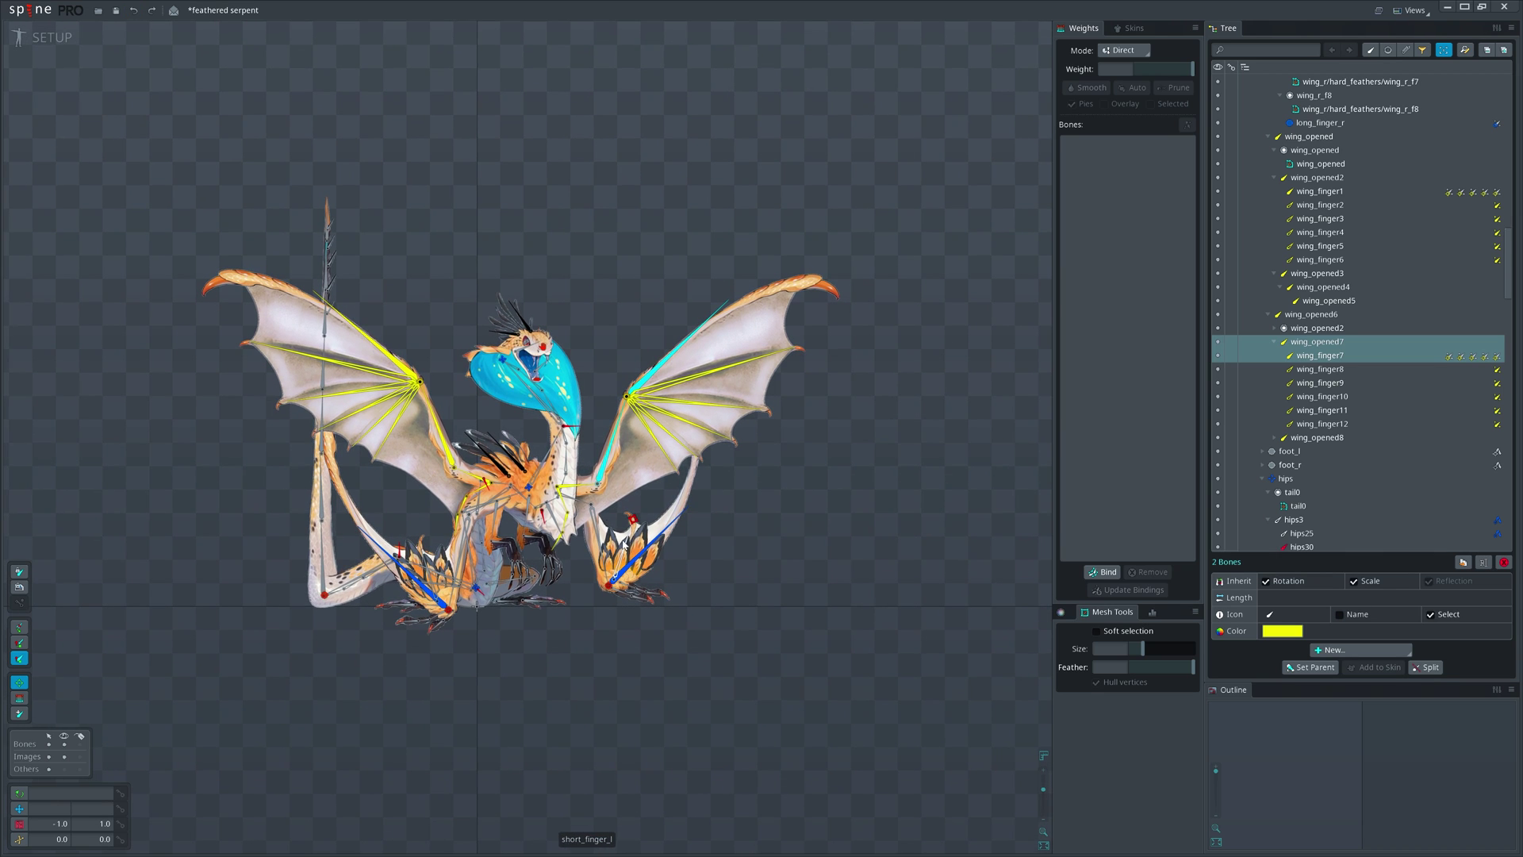
Step: Raise the head, neck and hips and flatten the right wing, then revert the test poses
{"action": "left_click", "coordinate": [527, 483]}
{"action": "scroll", "coordinate": [527, 483], "scroll_direction": "up", "scroll_amount": 2}
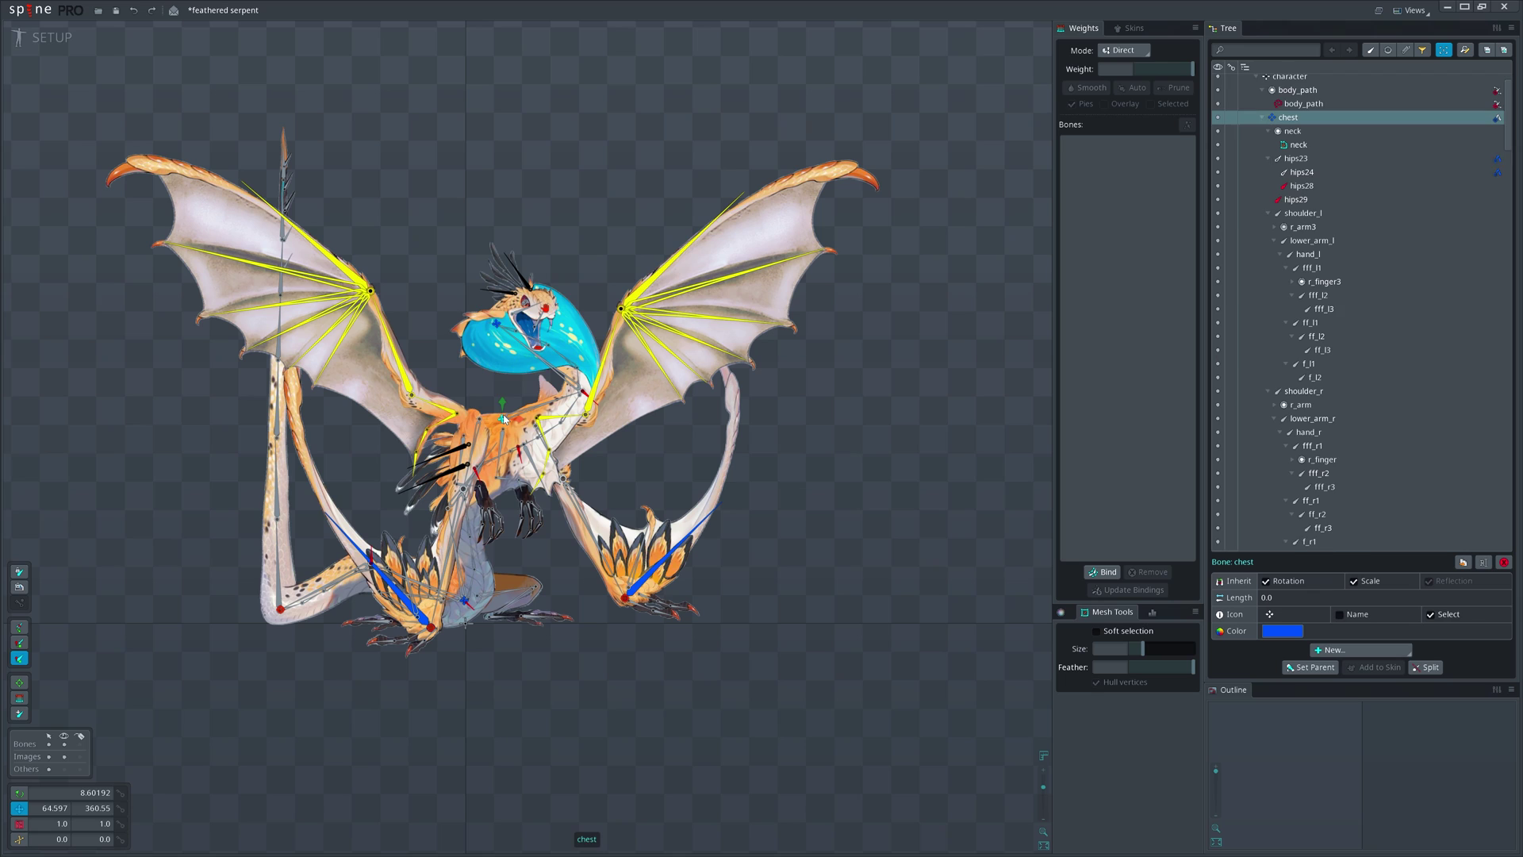
{"action": "left_click_drag", "start_coordinate": [501, 328], "coordinate": [485, 265]}
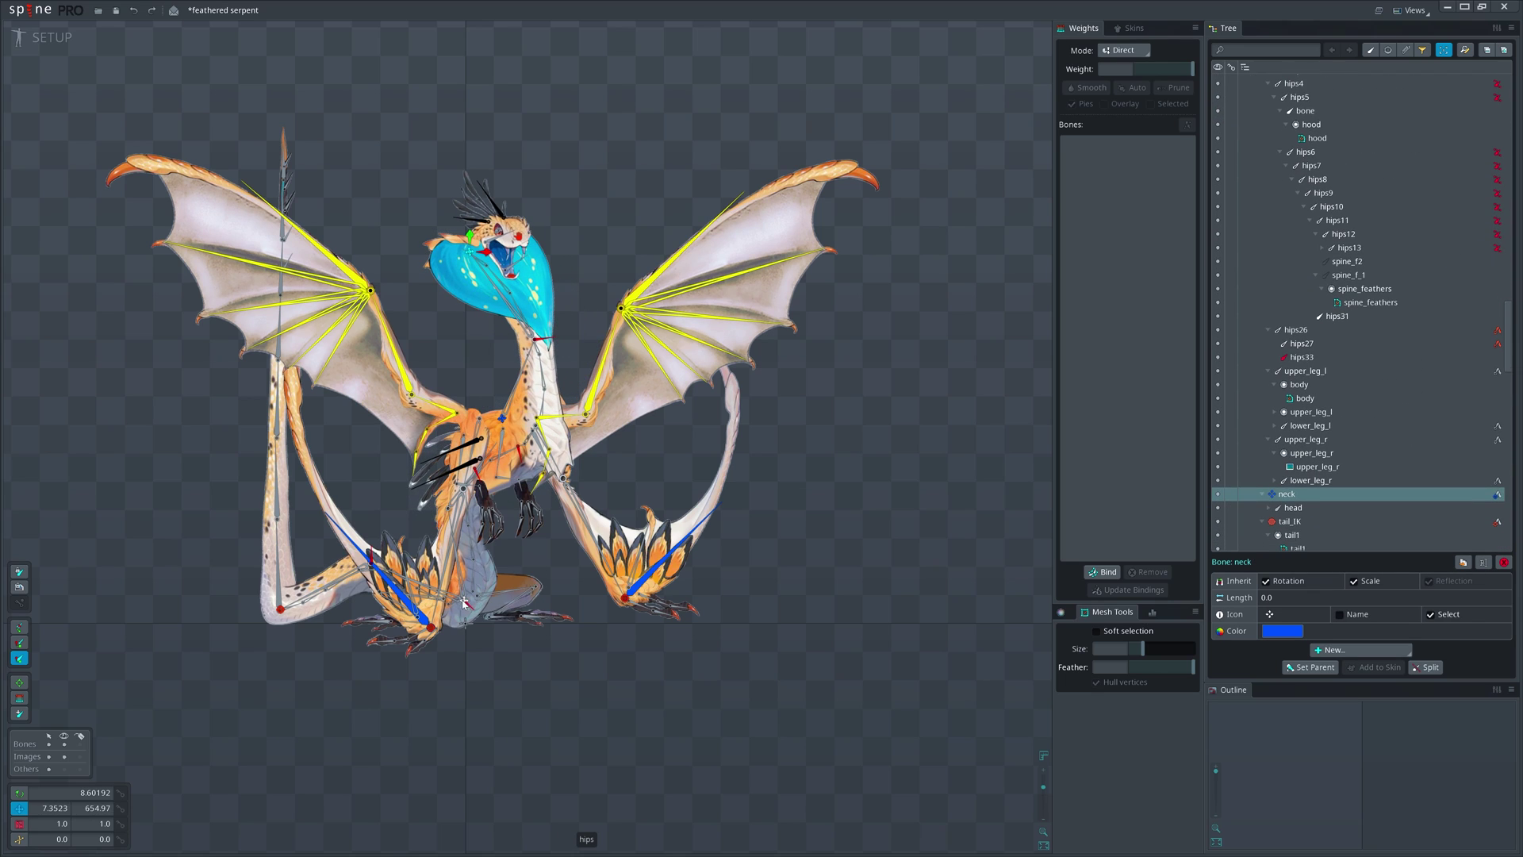
{"action": "left_click_drag", "start_coordinate": [465, 603], "coordinate": [464, 555]}
{"action": "left_click", "coordinate": [622, 354]}
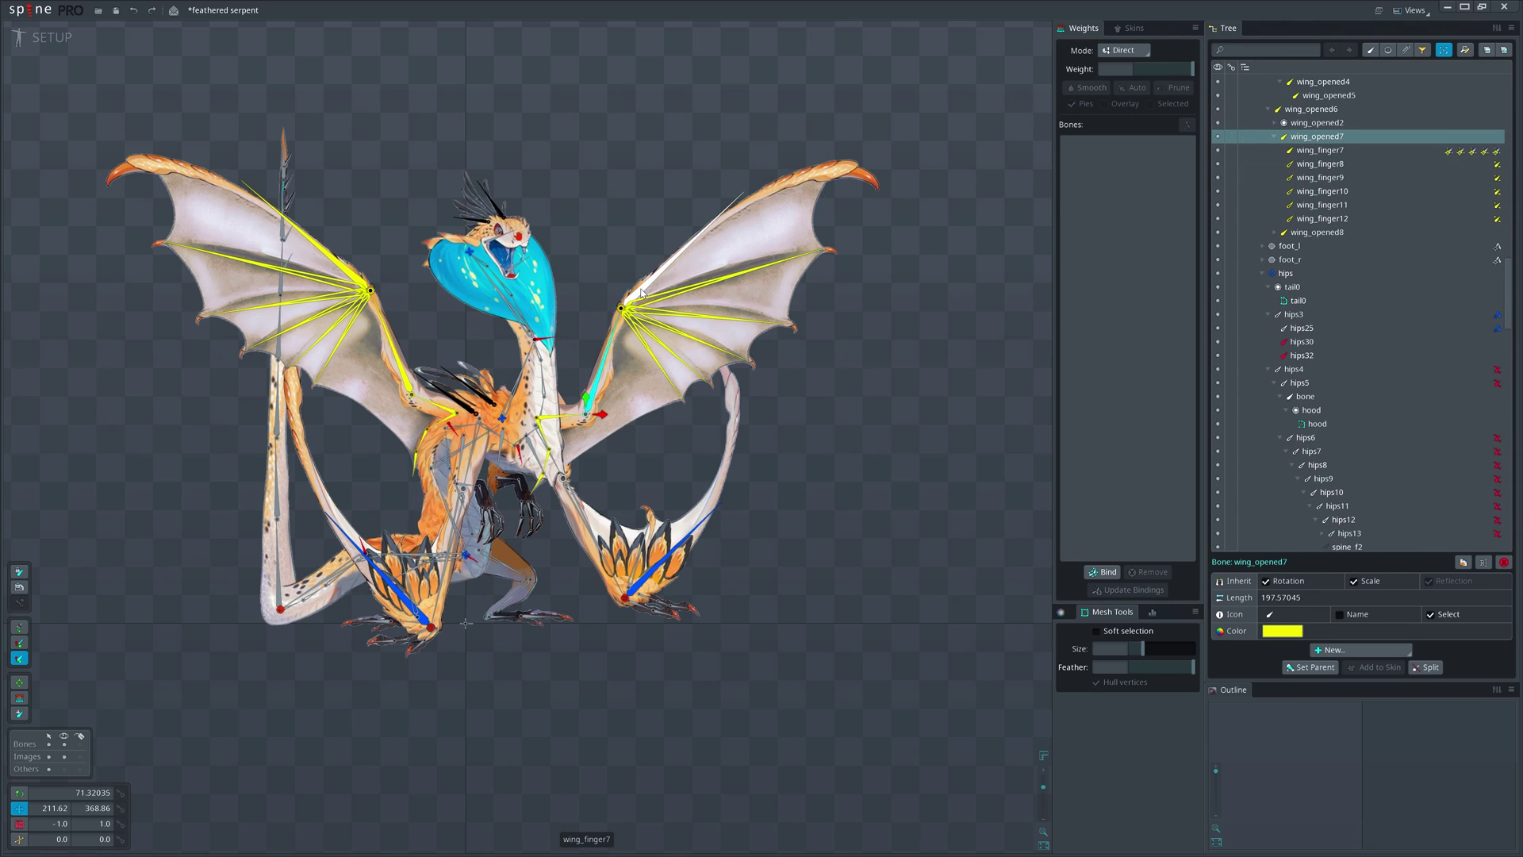
{"action": "left_click_drag", "start_coordinate": [623, 354], "coordinate": [692, 227]}
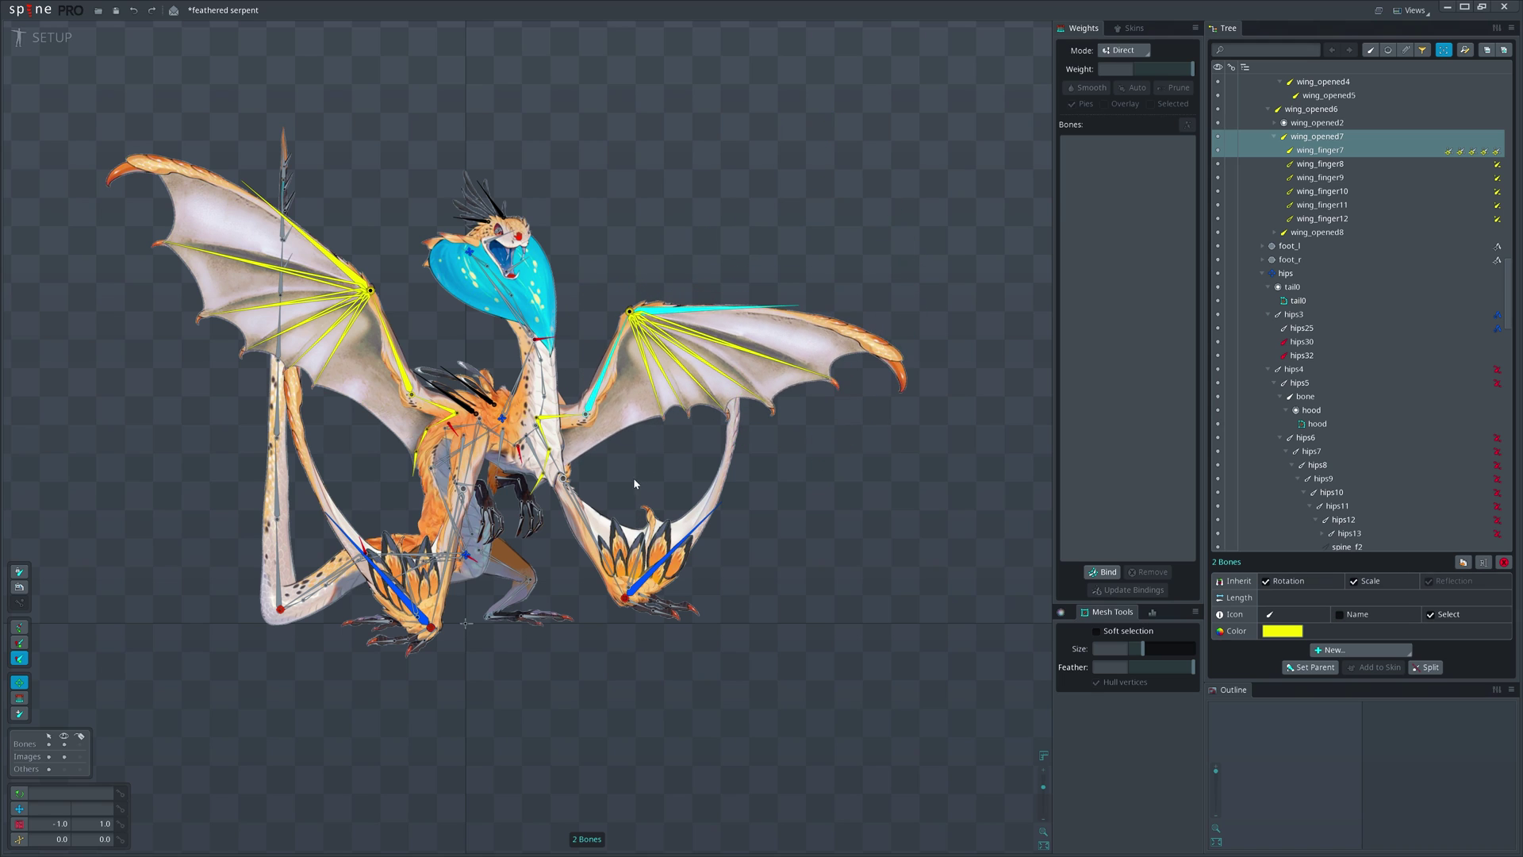
{"action": "key", "text": "ctrl+z"}
{"action": "key", "text": "ctrl+z"}
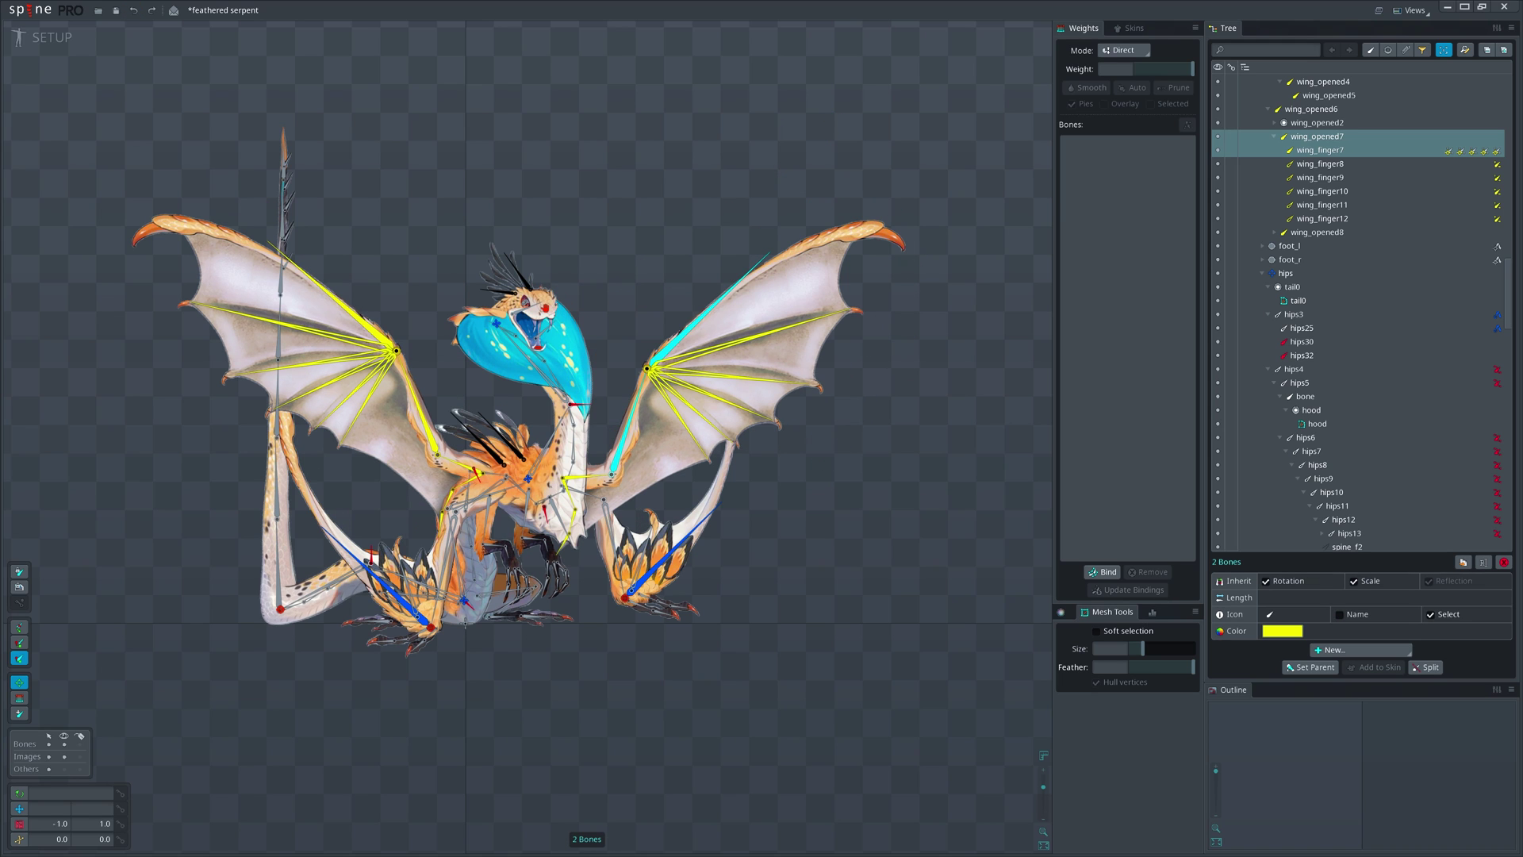
{"action": "scroll", "coordinate": [538, 381], "scroll_direction": "up", "scroll_amount": 3}
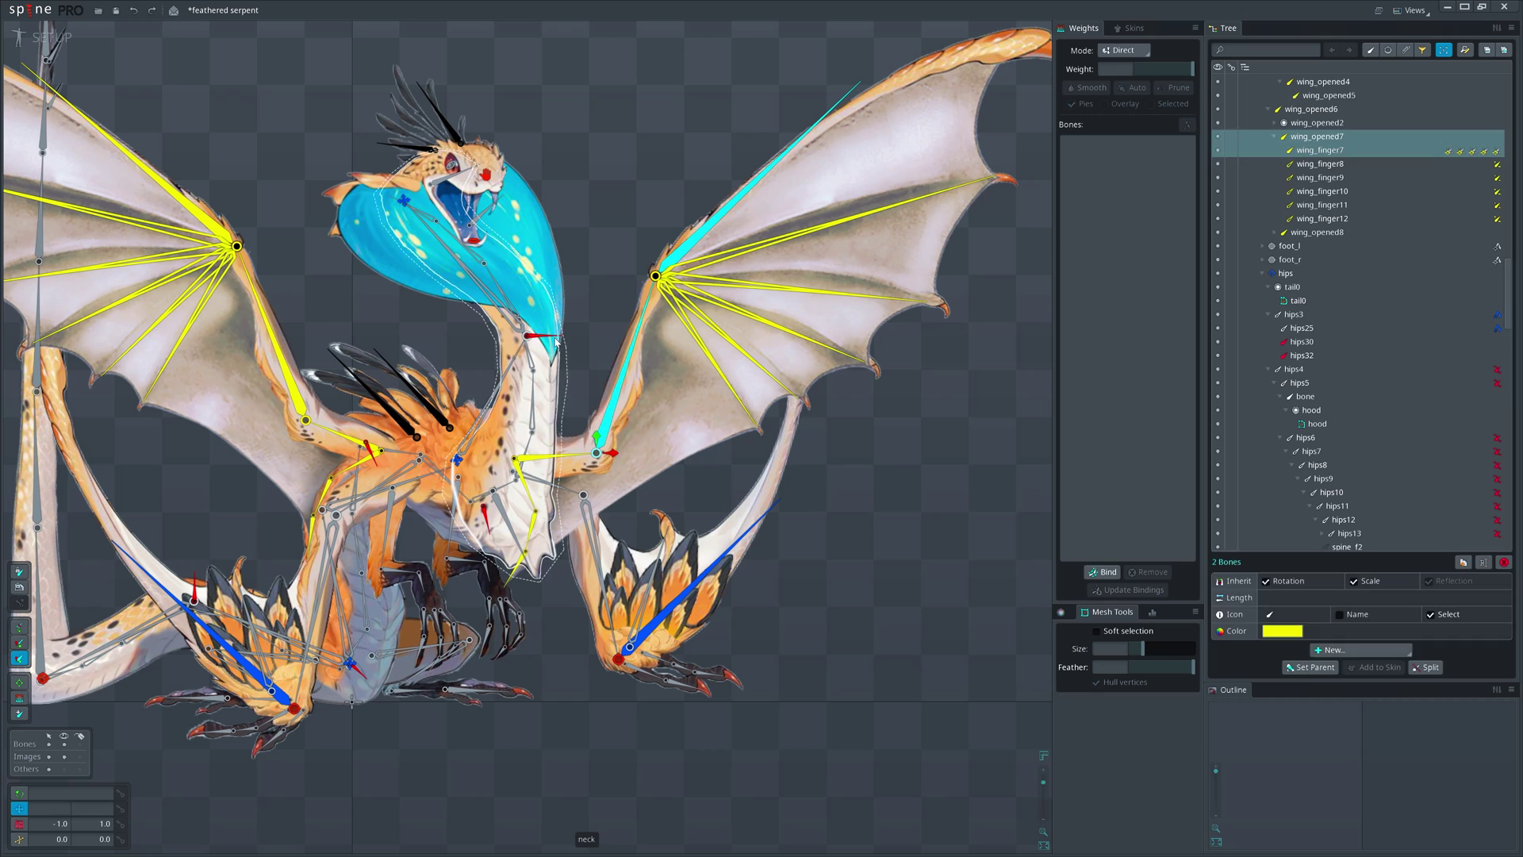
Step: Select hips28, hips29, chest and hips32, and rotate bone hips32 slightly
{"action": "left_click", "coordinate": [538, 382]}
{"action": "left_click", "coordinate": [485, 513], "text": "ctrl"}
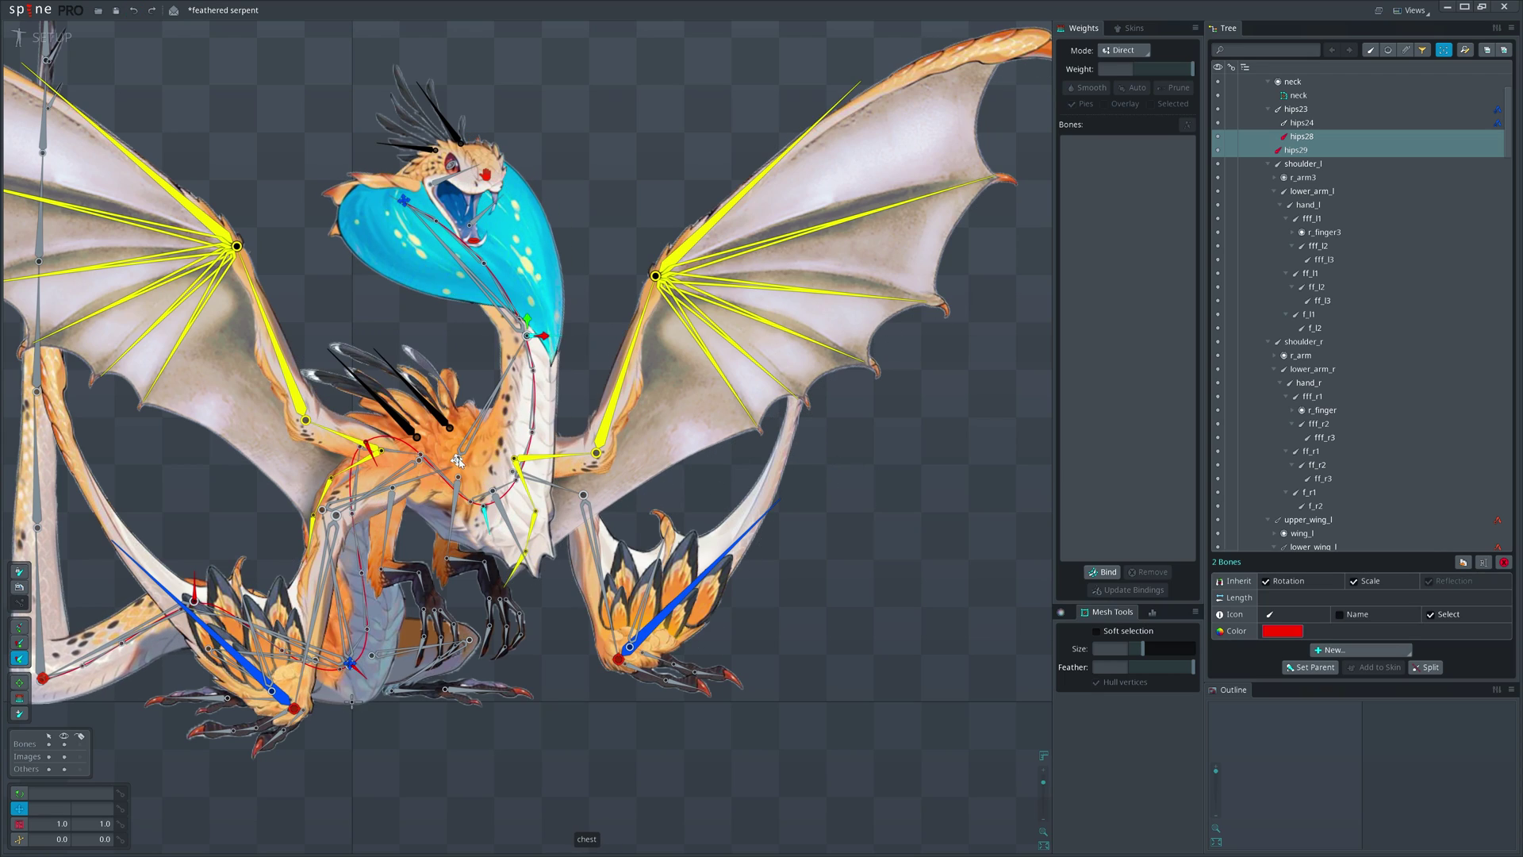
{"action": "left_click", "coordinate": [470, 450]}
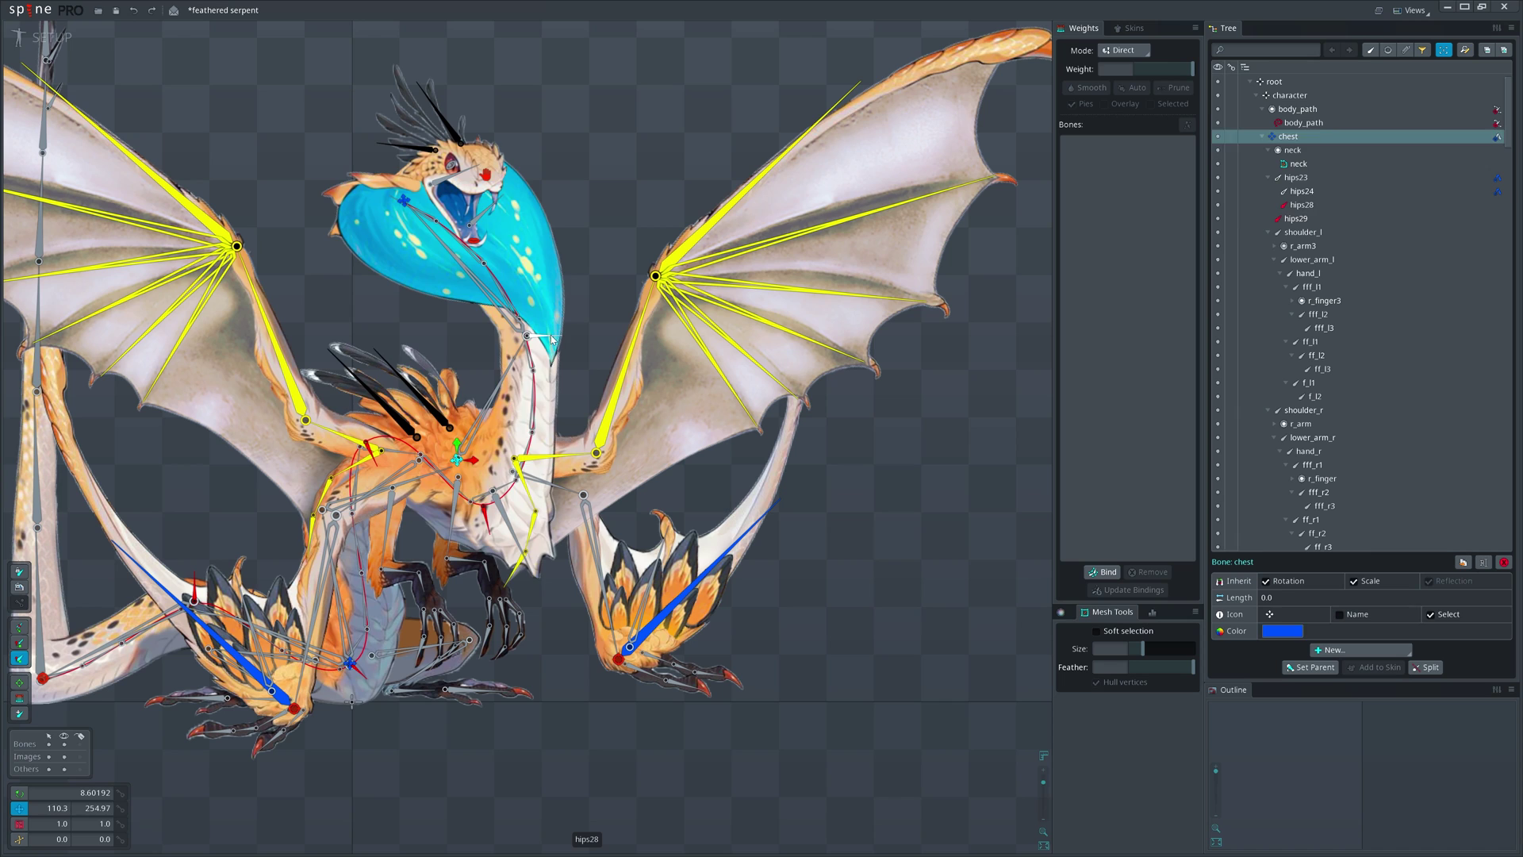
{"action": "left_click", "coordinate": [376, 454]}
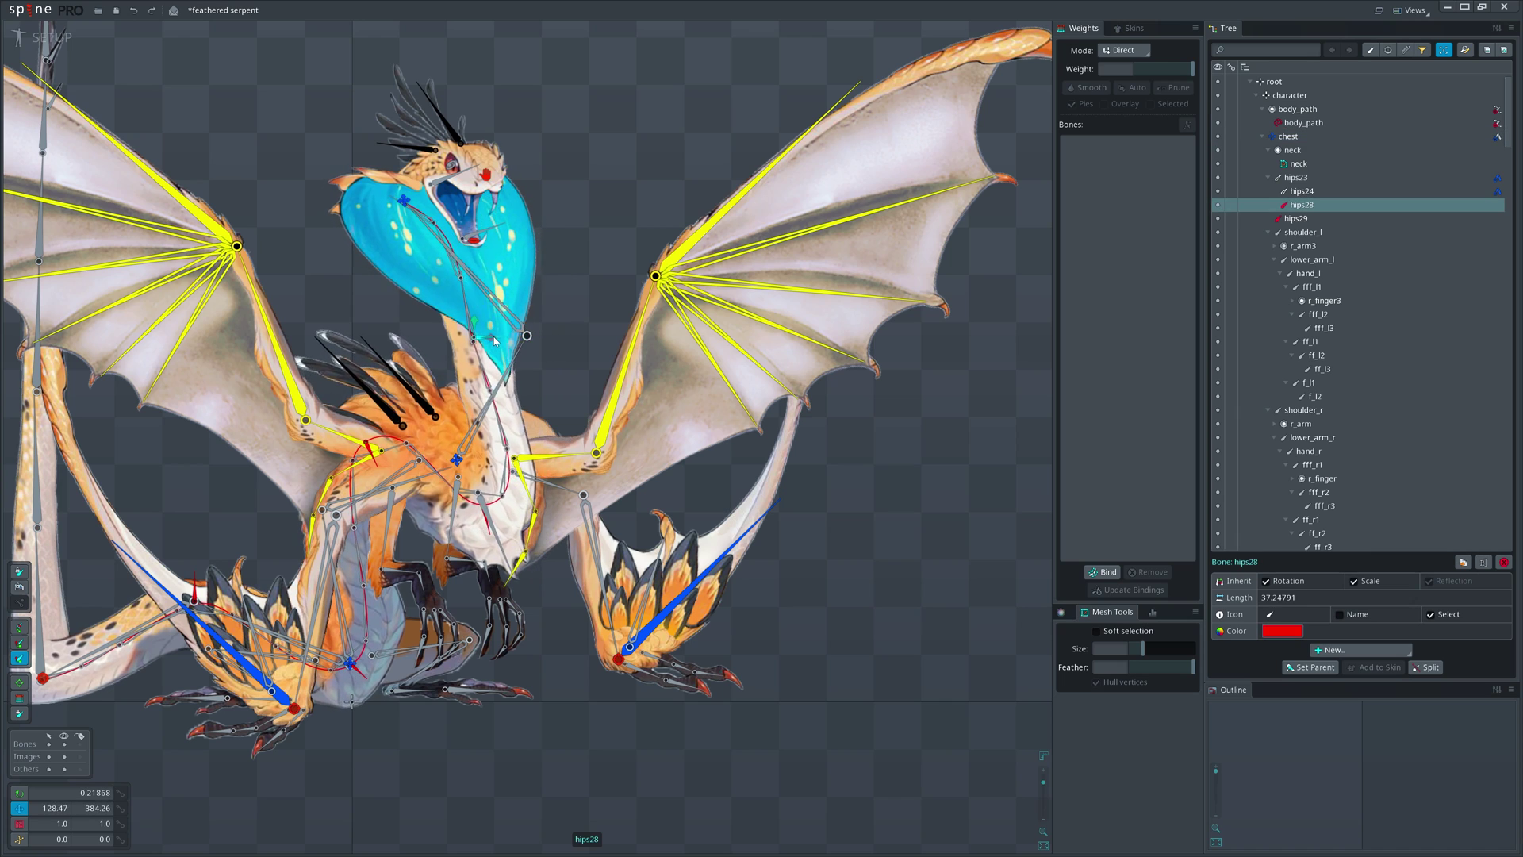
{"action": "left_click", "coordinate": [375, 467]}
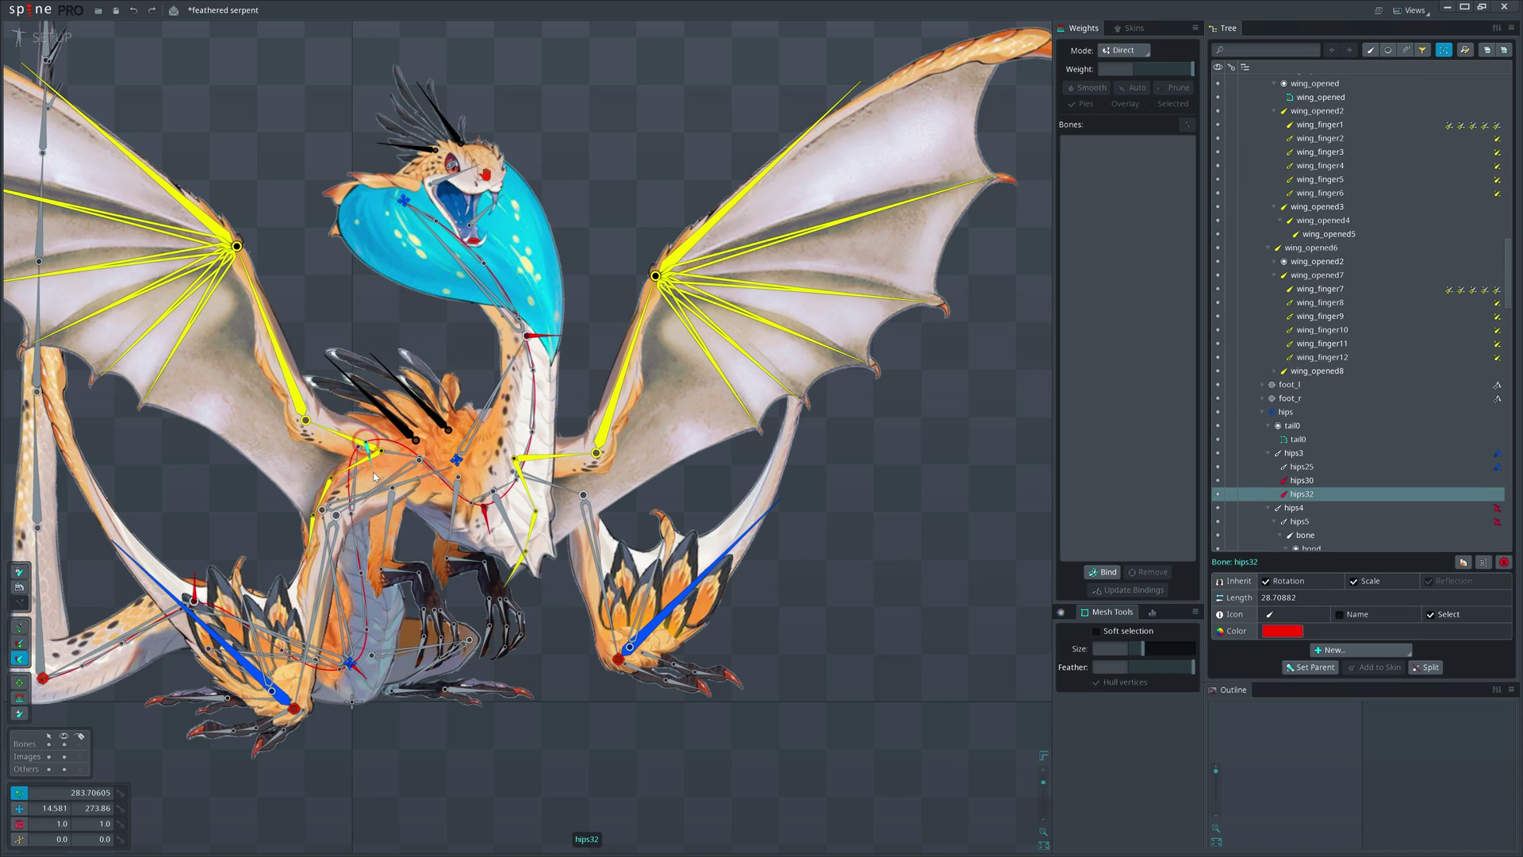
{"action": "mouse_move", "coordinate": [375, 477]}
{"action": "left_mouse_down"}
{"action": "mouse_move", "coordinate": [542, 359]}
{"action": "mouse_move", "coordinate": [820, 448]}
{"action": "left_mouse_up"}
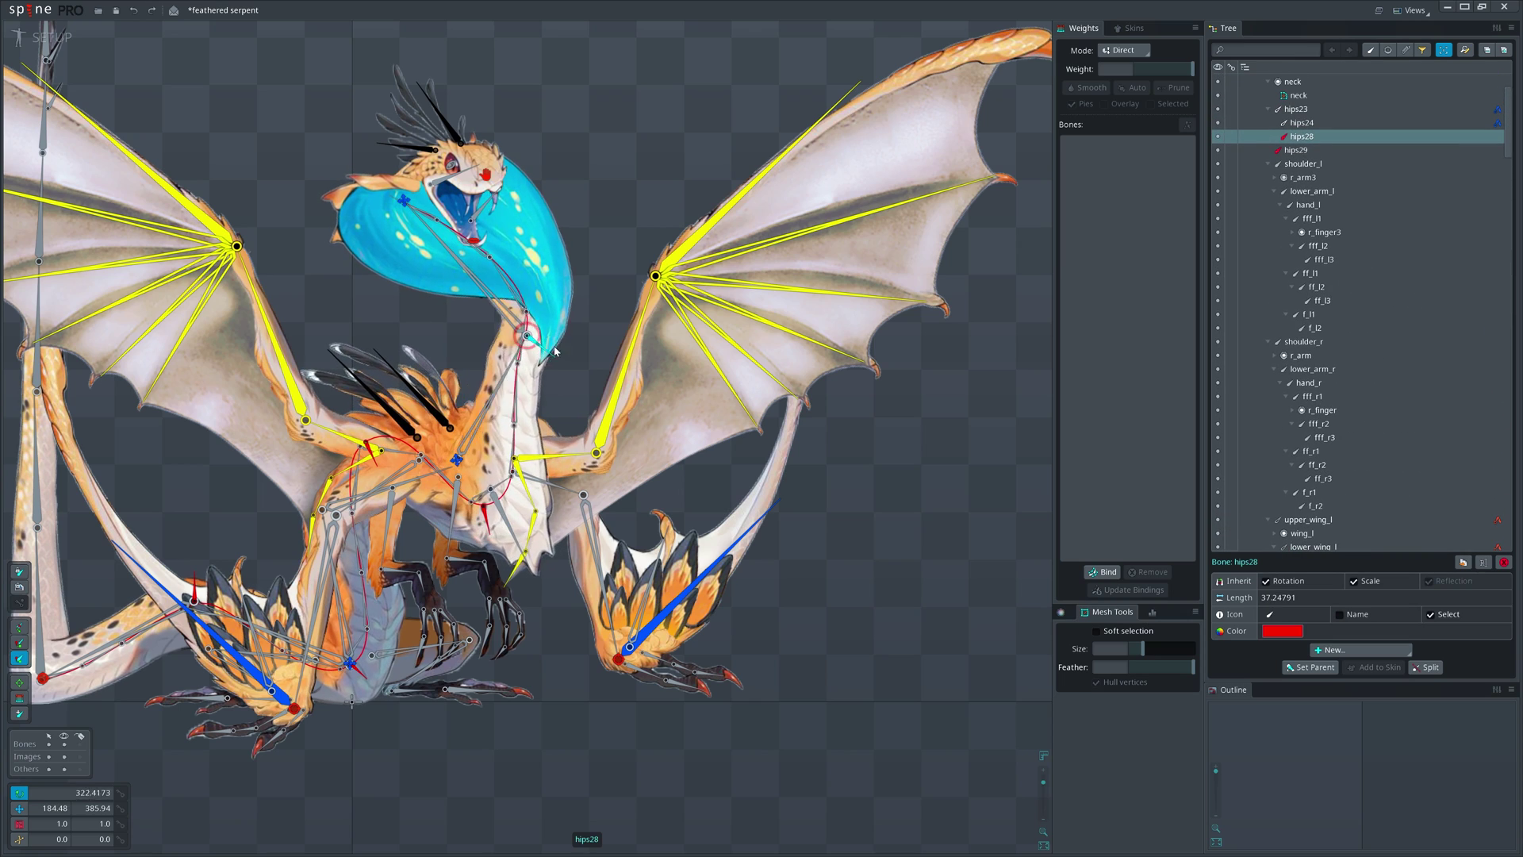
Step: Enter Animate mode and play the Idle animation
{"action": "left_click", "coordinate": [48, 36]}
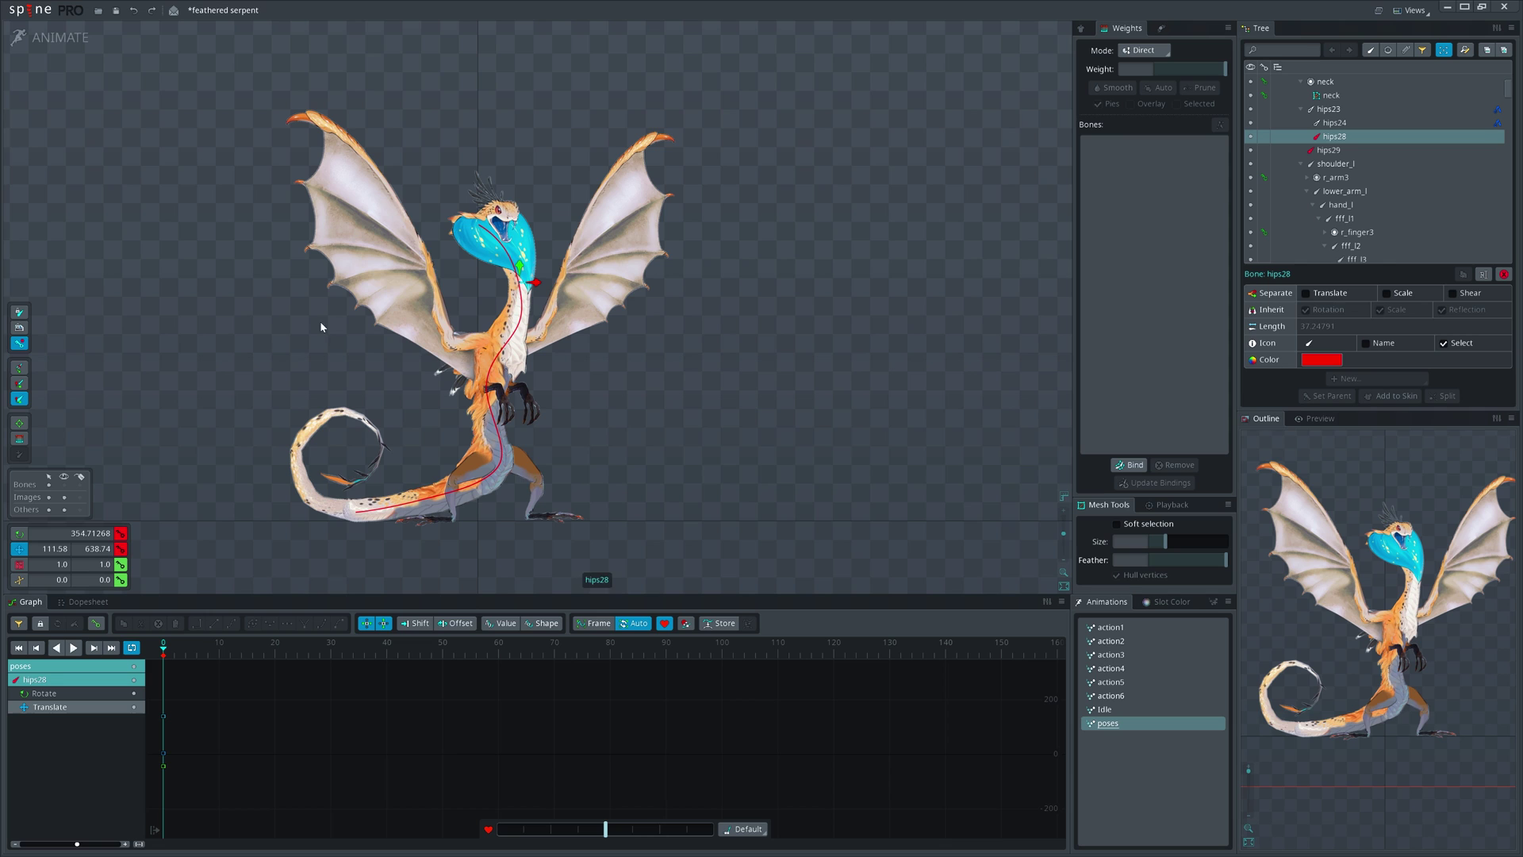
{"action": "scroll", "coordinate": [704, 415], "scroll_direction": "up", "scroll_amount": 1}
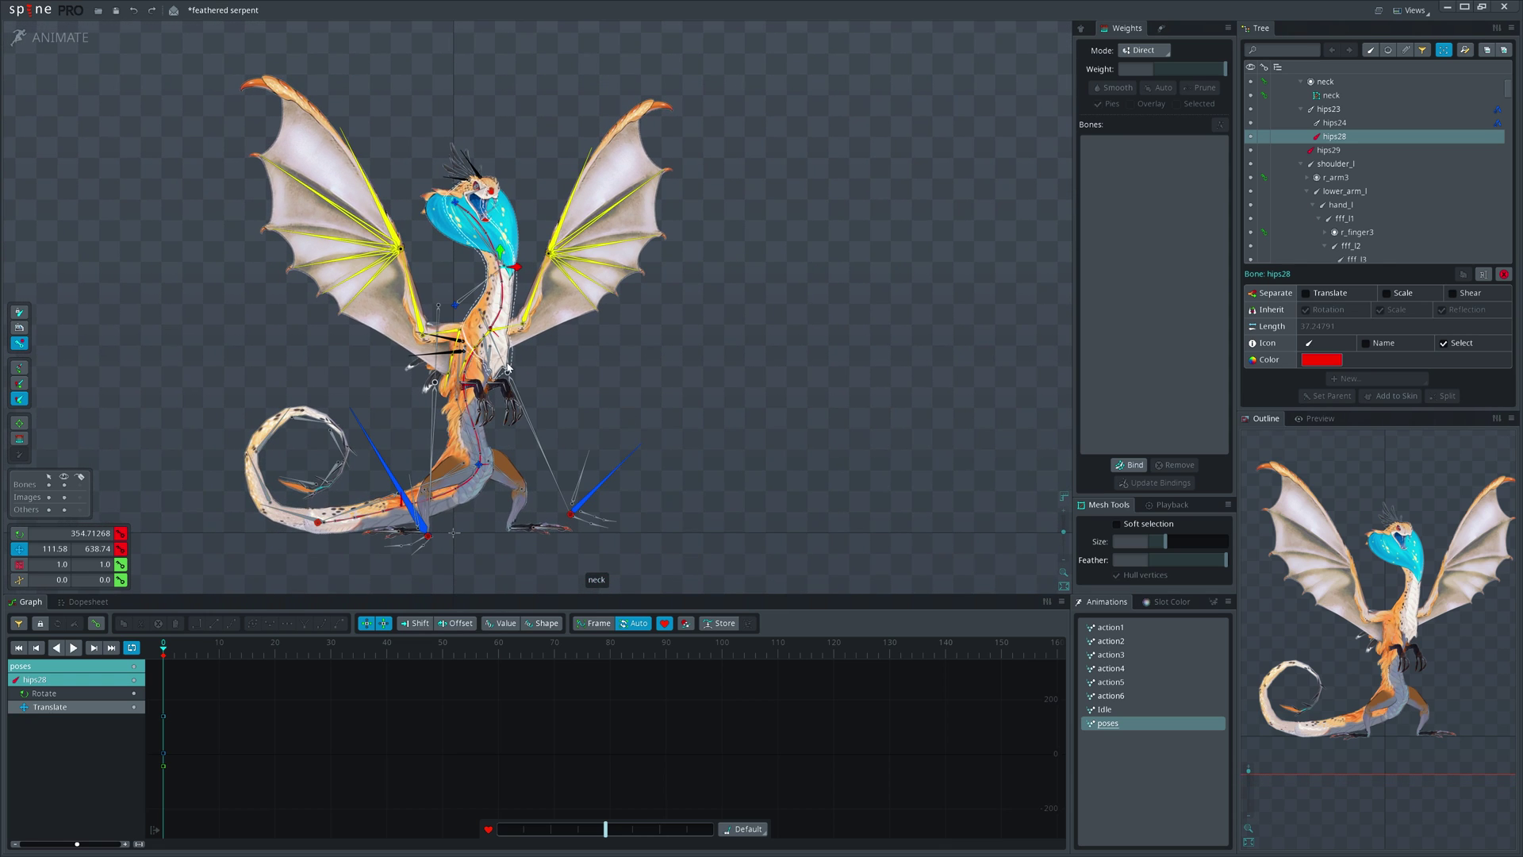
{"action": "left_click_drag", "start_coordinate": [632, 363], "coordinate": [669, 372]}
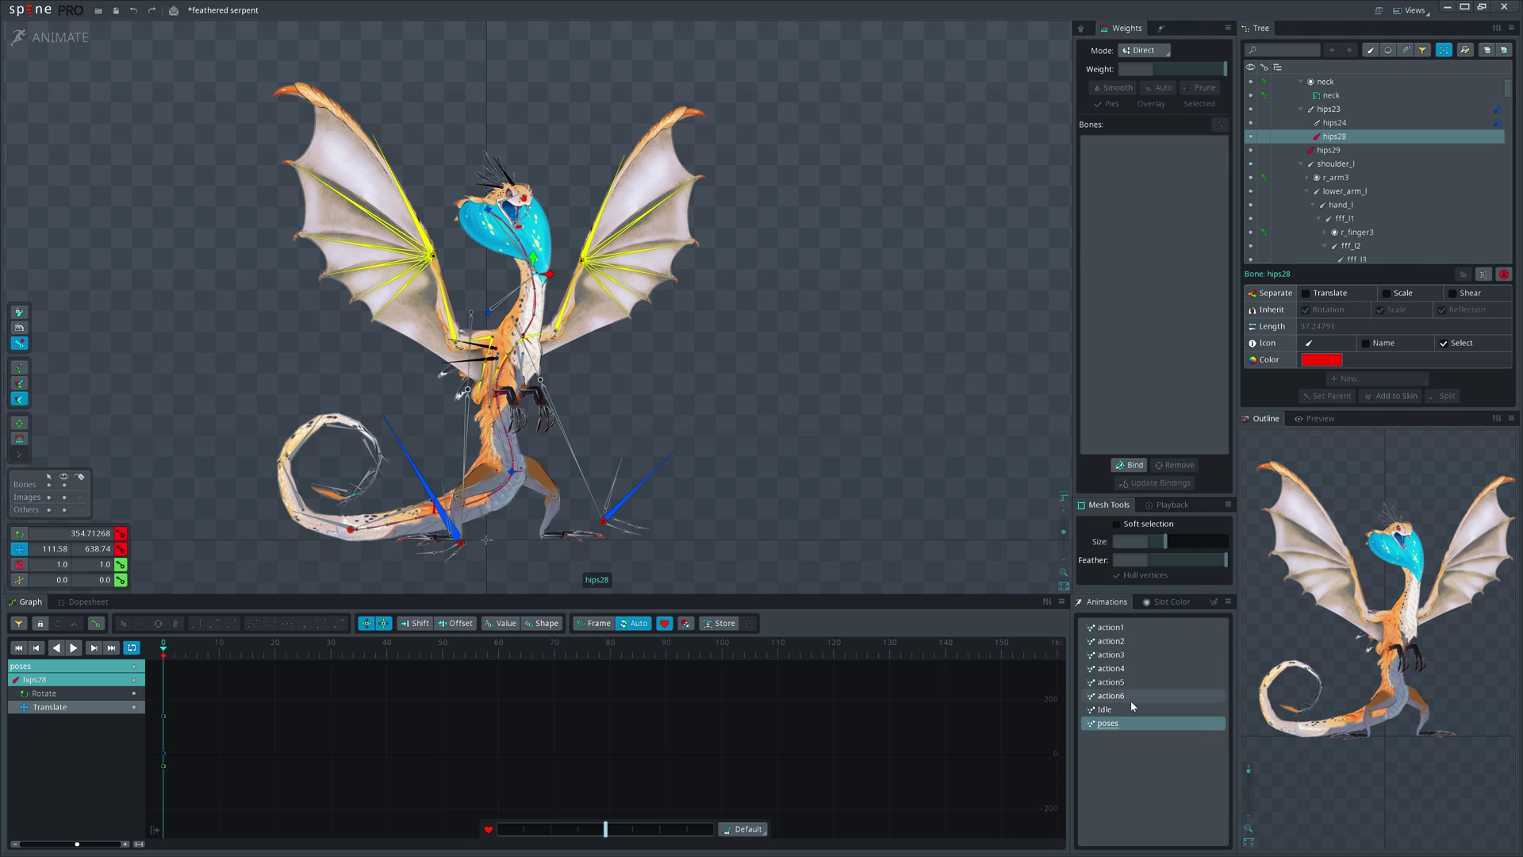
{"action": "left_click", "coordinate": [1107, 709]}
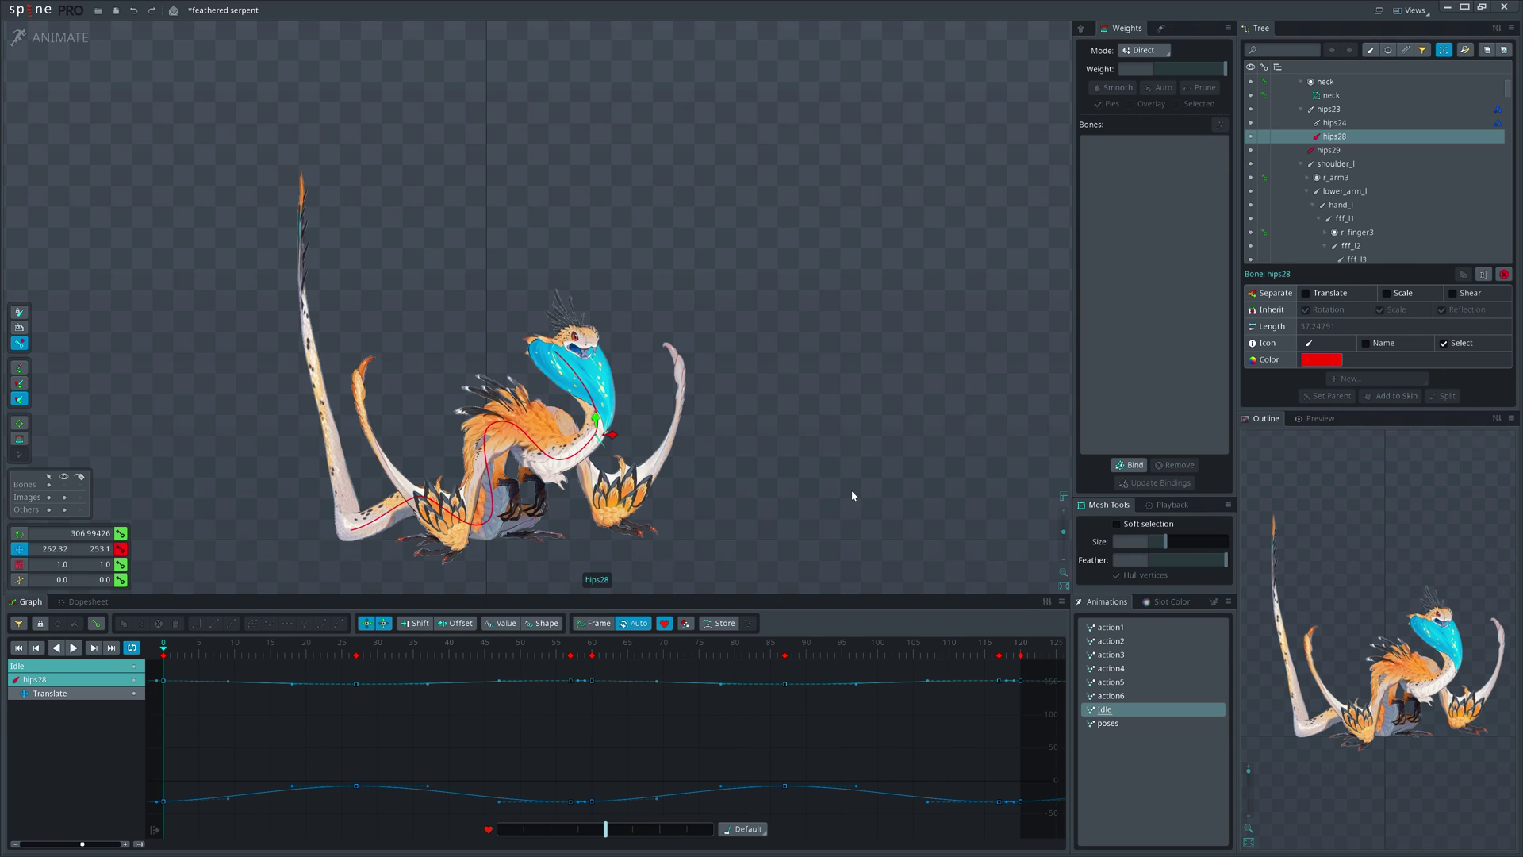
{"action": "key", "text": "l"}
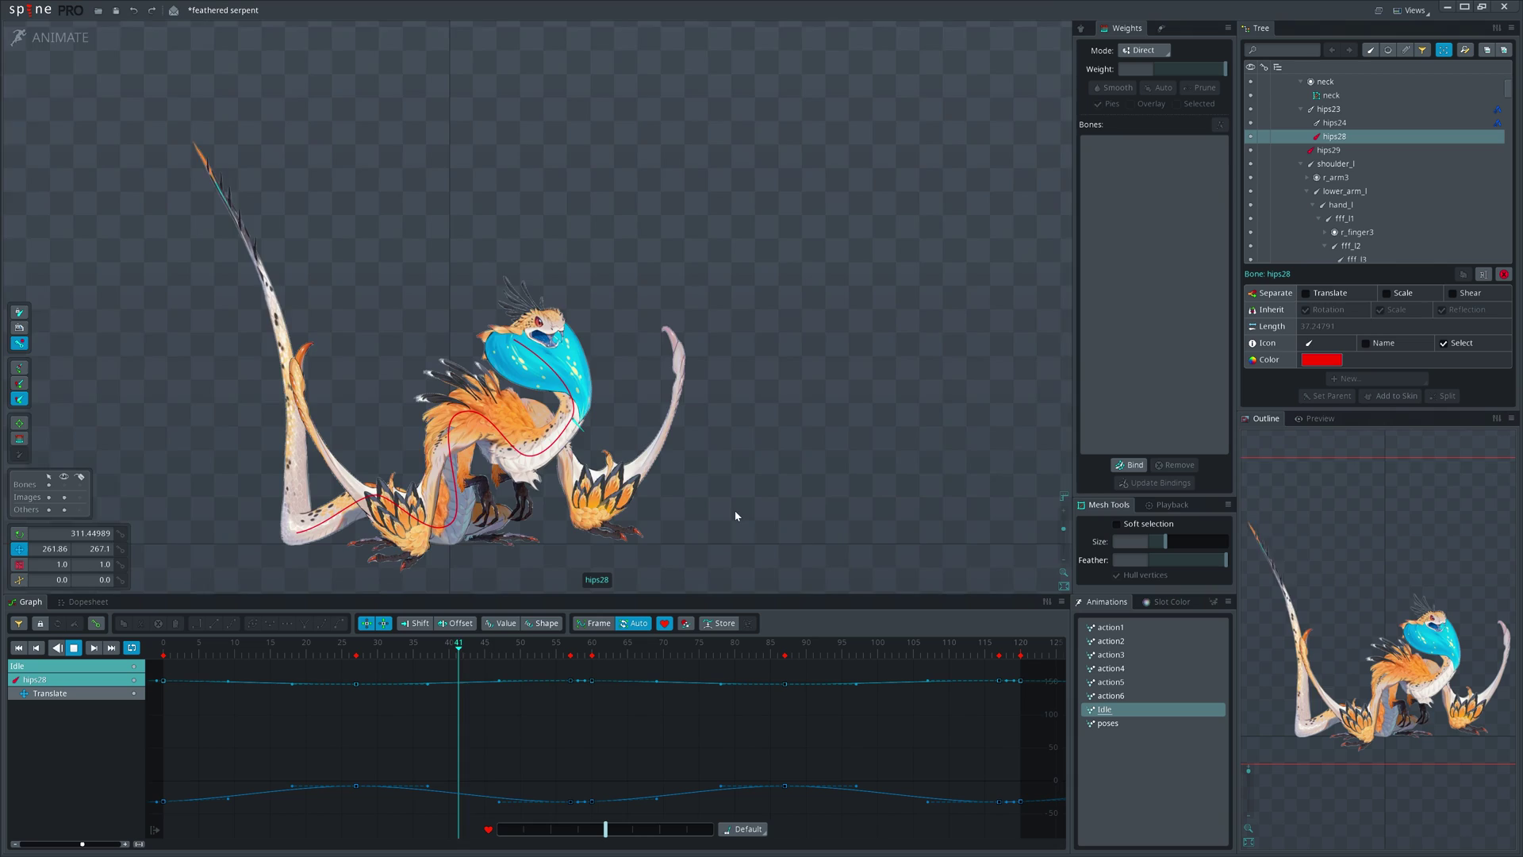
{"action": "scroll", "coordinate": [780, 489], "scroll_direction": "up", "scroll_amount": 2}
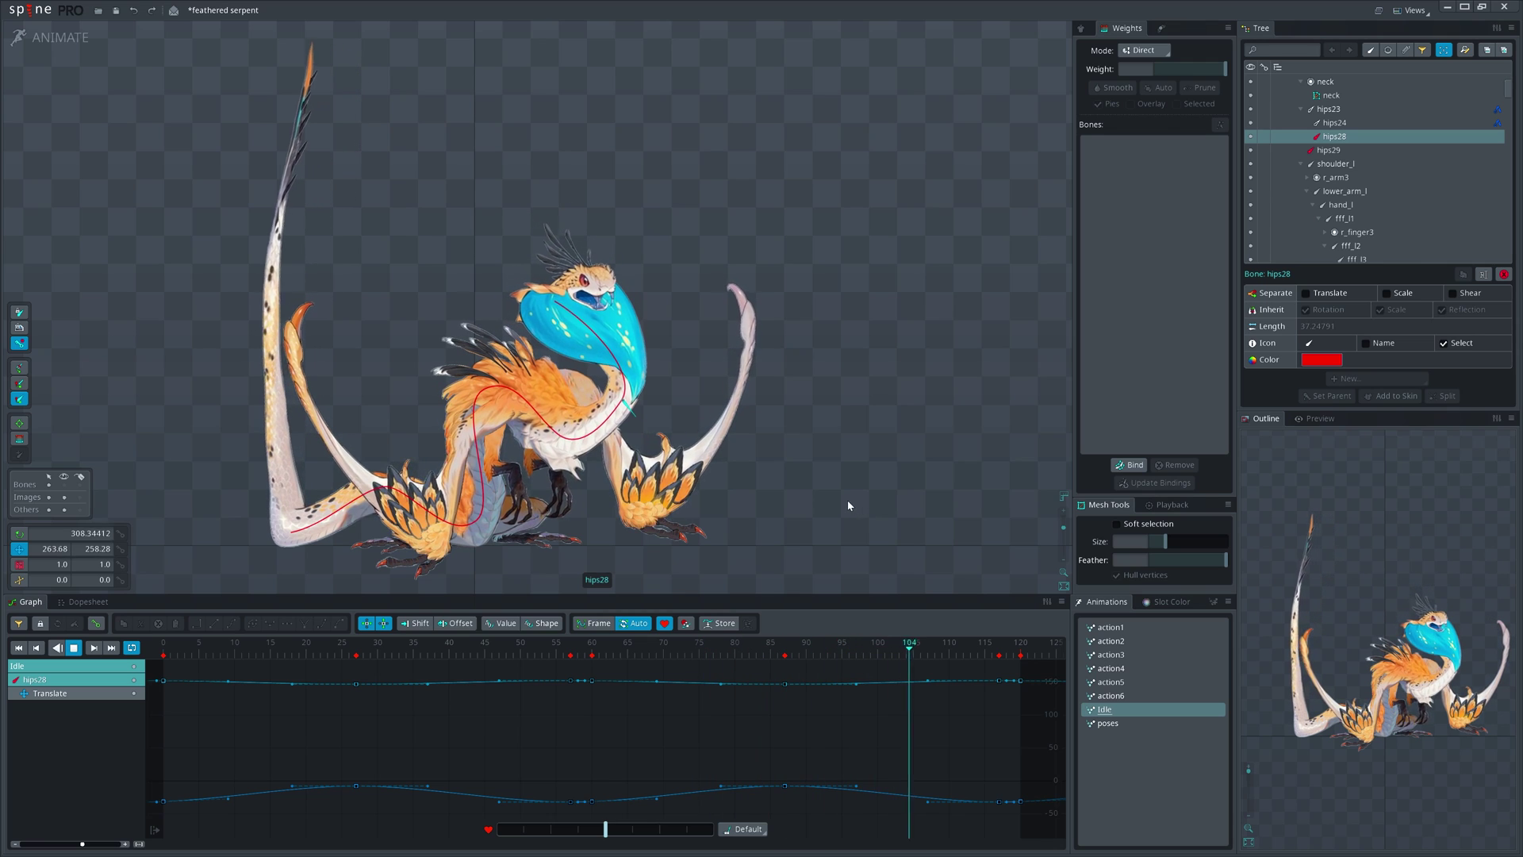
Step: Check the curve adjustment modes, then stop playback at frame 55
{"action": "left_click", "coordinate": [739, 831]}
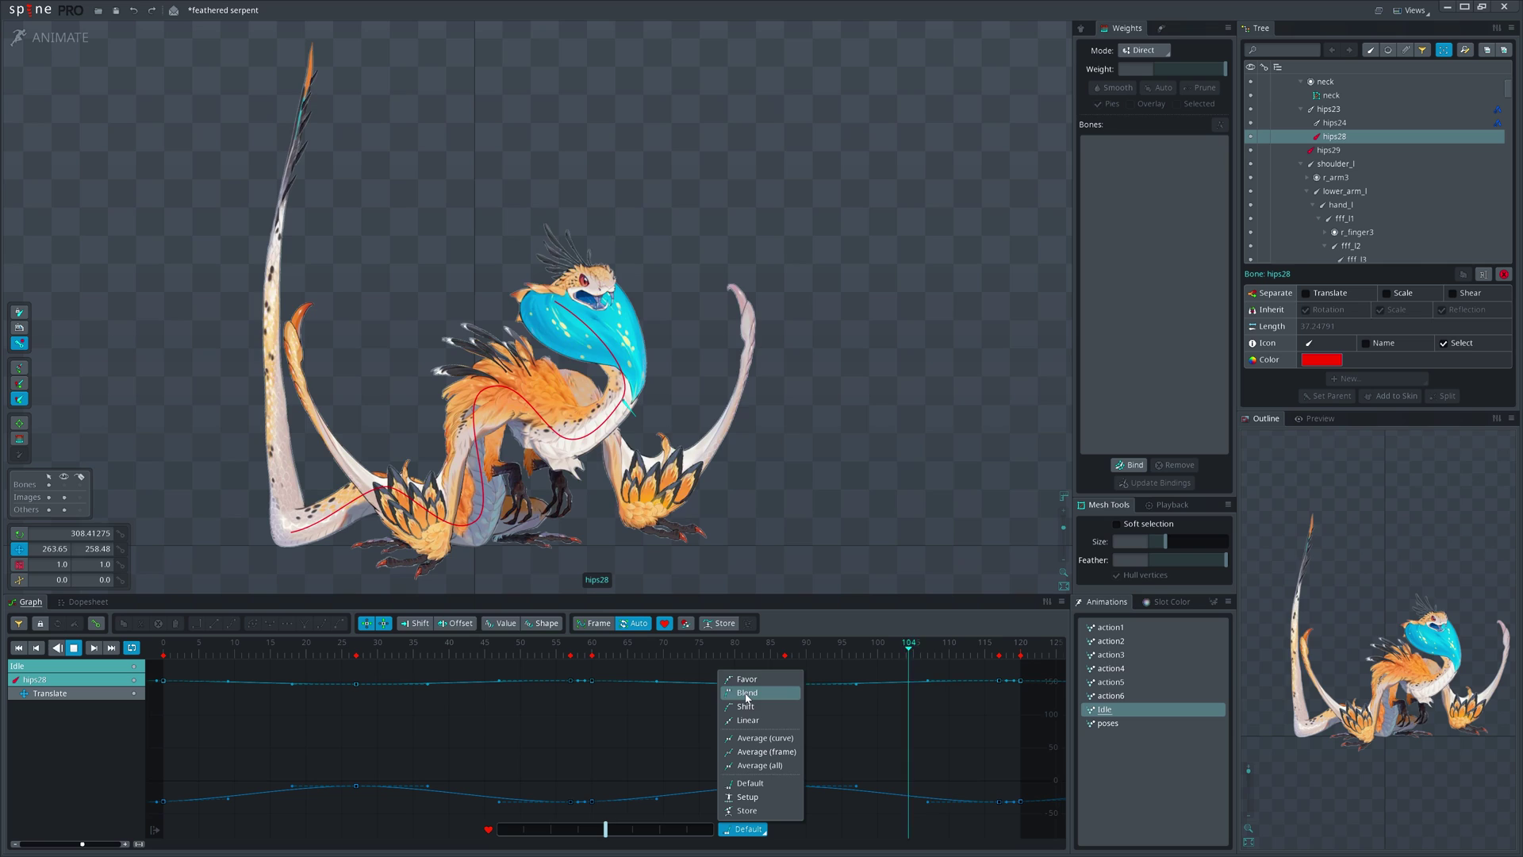
{"action": "left_click", "coordinate": [554, 740]}
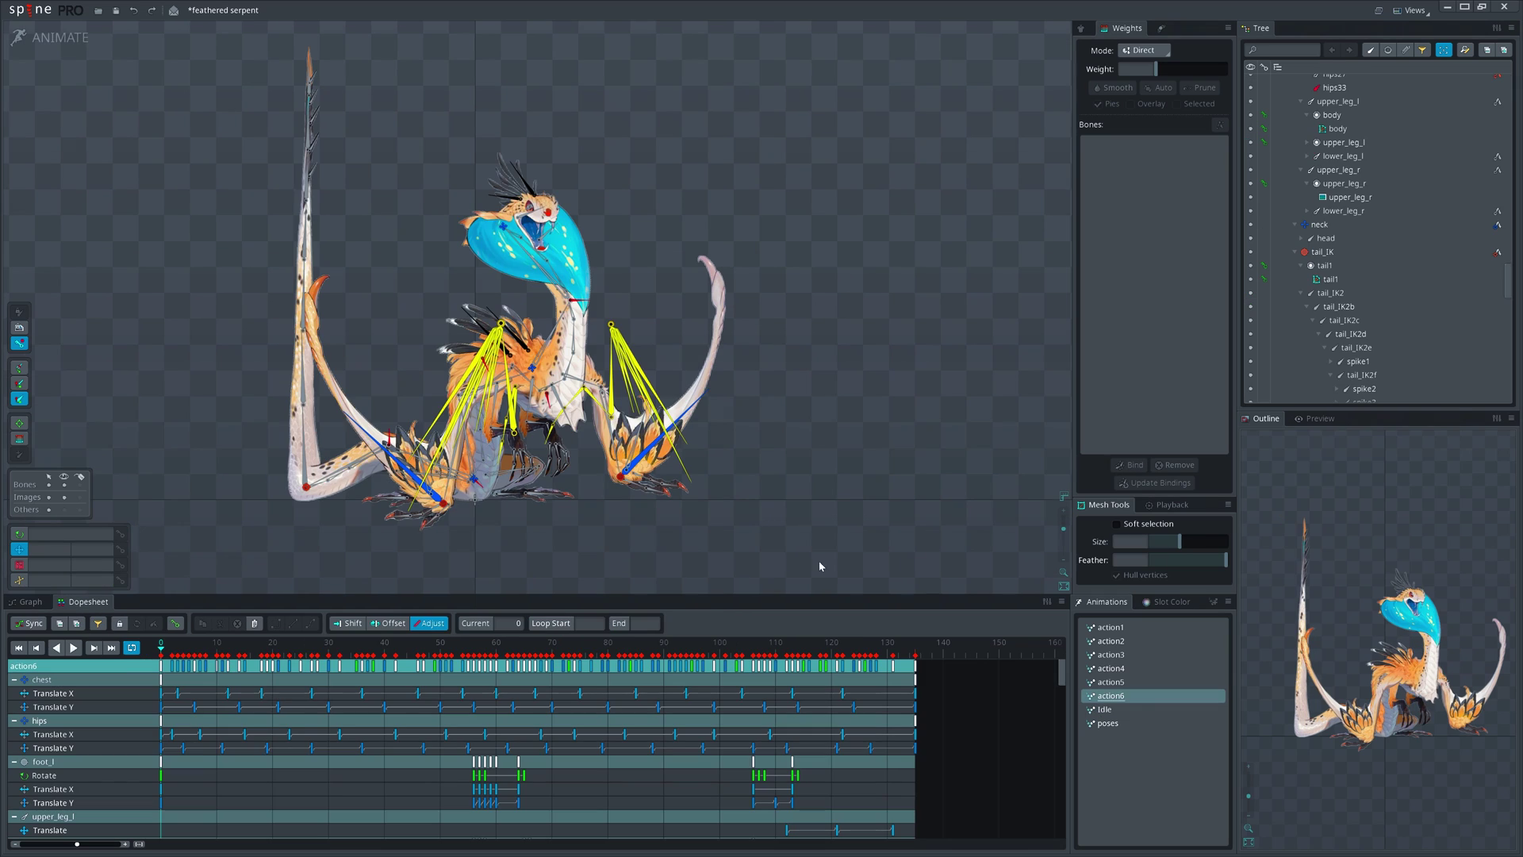
Step: Load action1 via poses, then select and reposition the chest bone
{"action": "left_click", "coordinate": [1122, 722]}
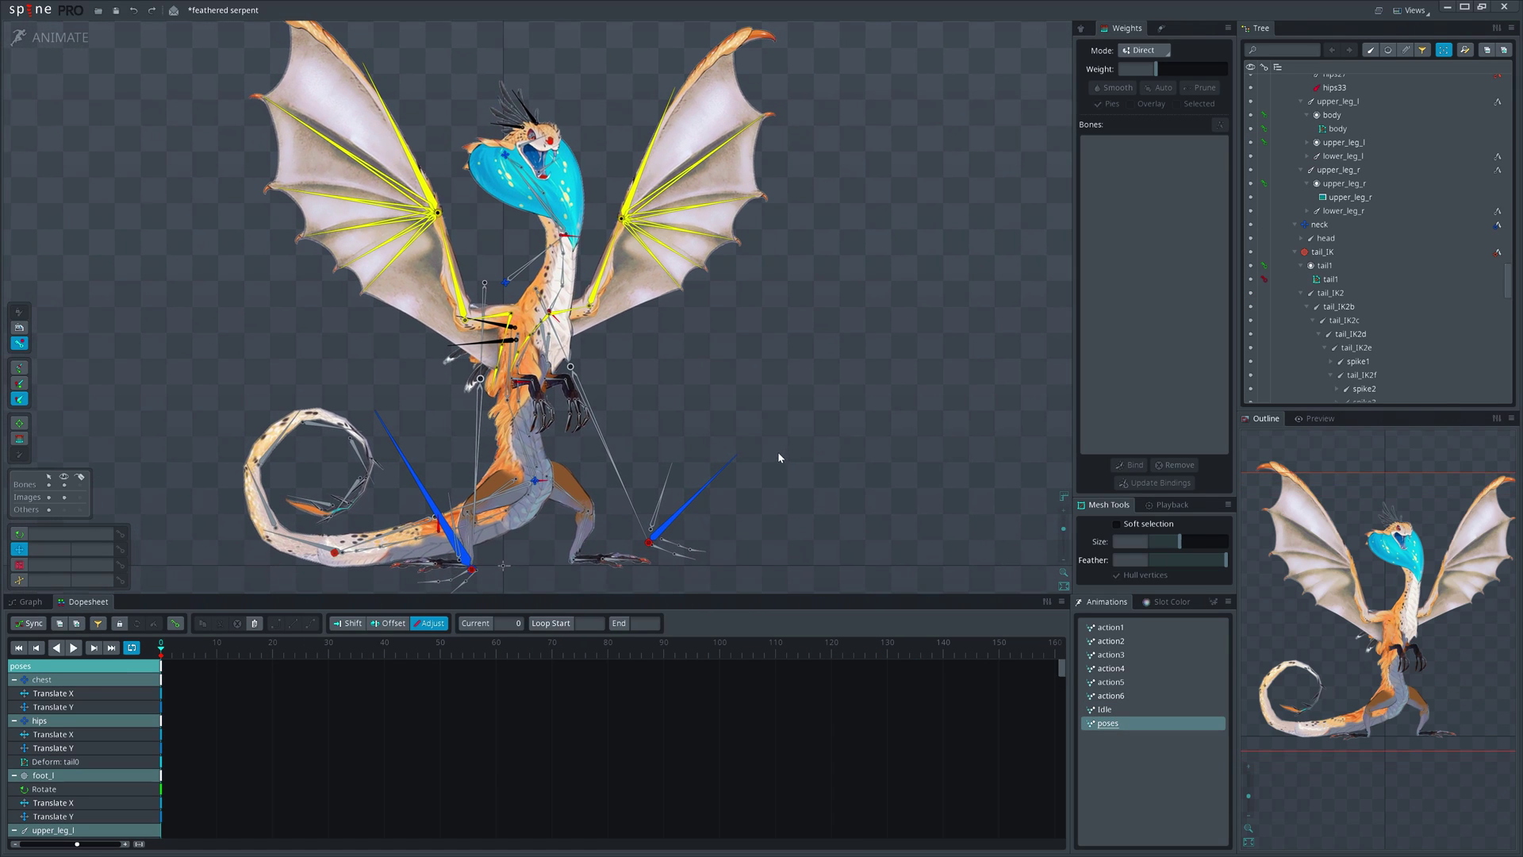
{"action": "left_click", "coordinate": [1122, 629]}
{"action": "key", "text": "Down"}
{"action": "key", "text": "Down"}
{"action": "key", "text": "Down"}
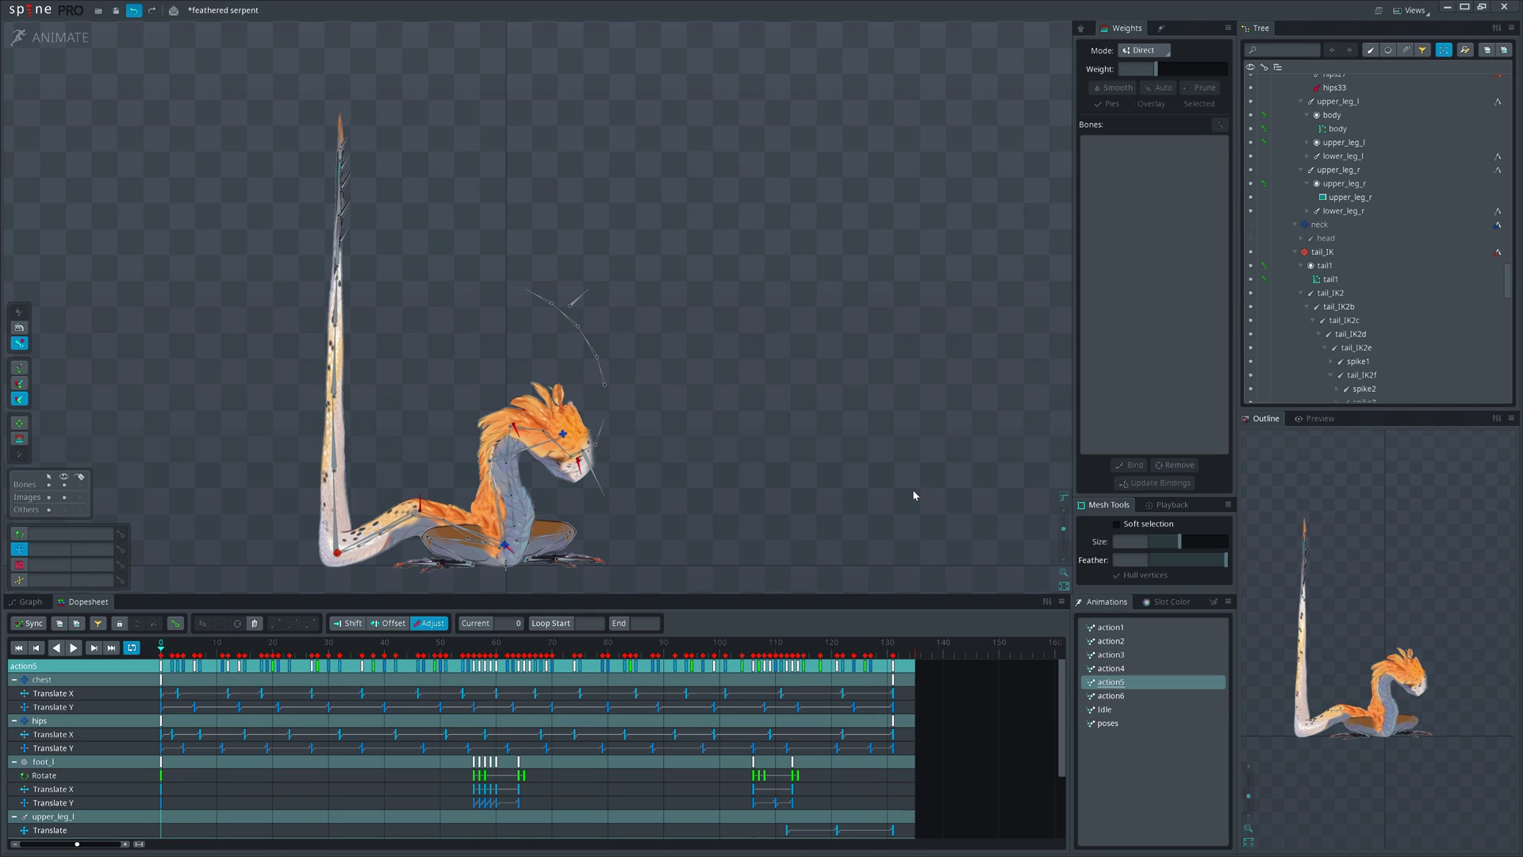
{"action": "left_click", "coordinate": [1108, 631]}
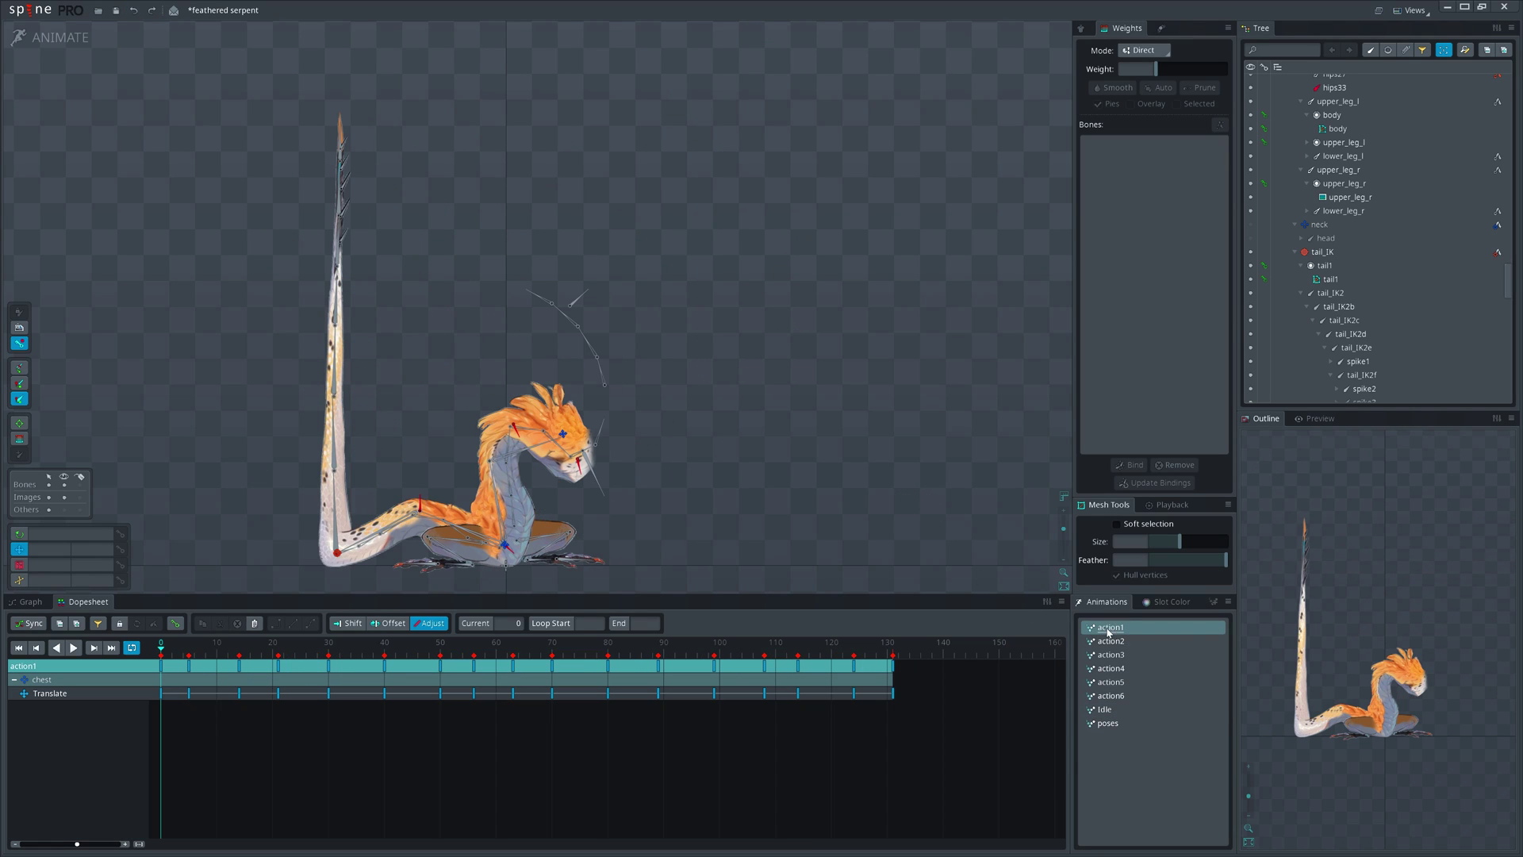
{"action": "left_click", "coordinate": [562, 438]}
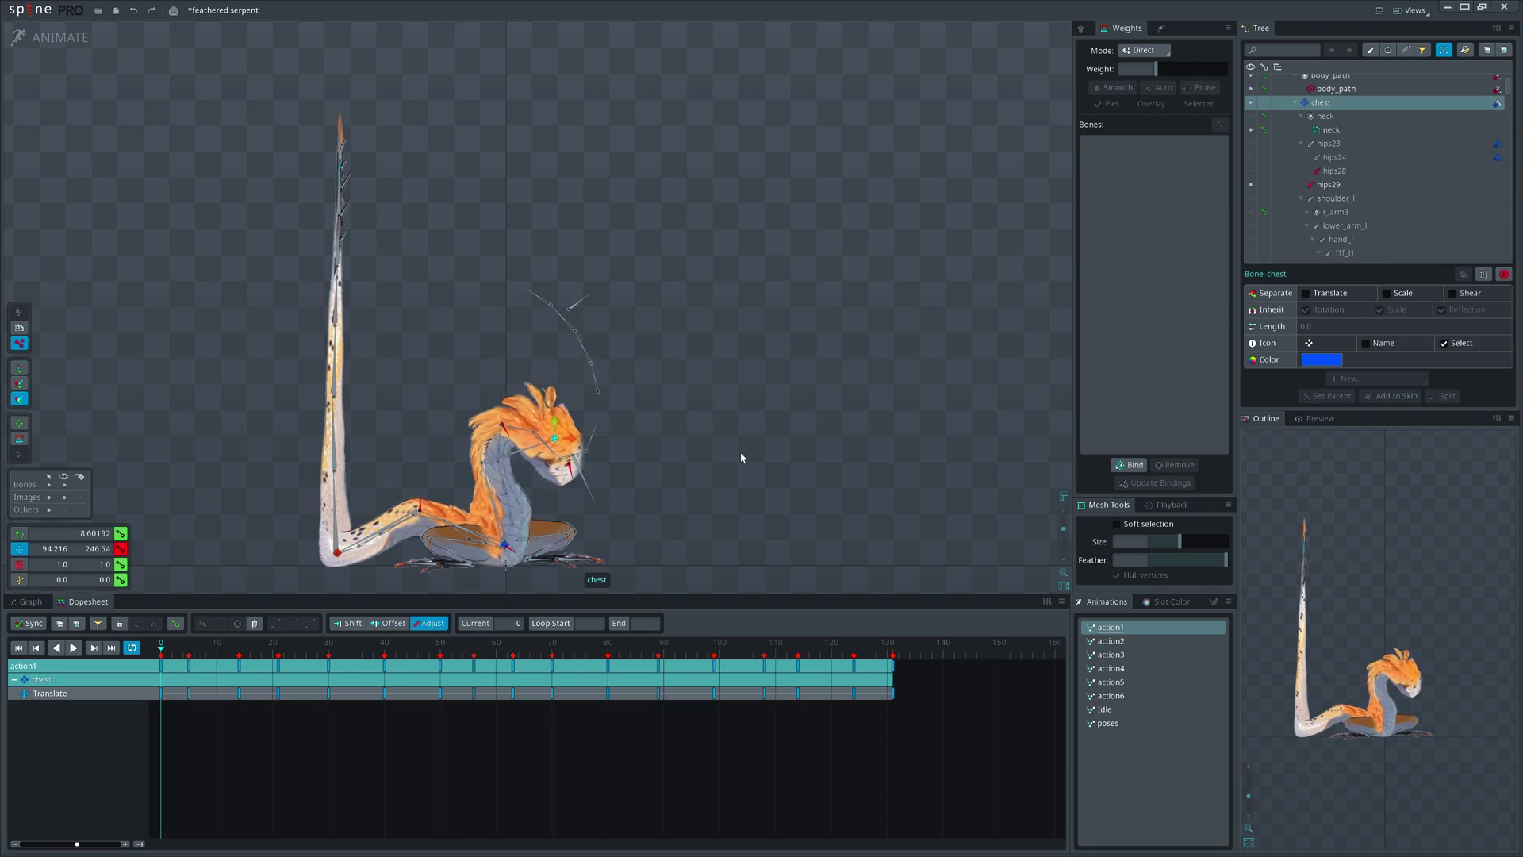
{"action": "left_click_drag", "start_coordinate": [730, 449], "coordinate": [596, 509]}
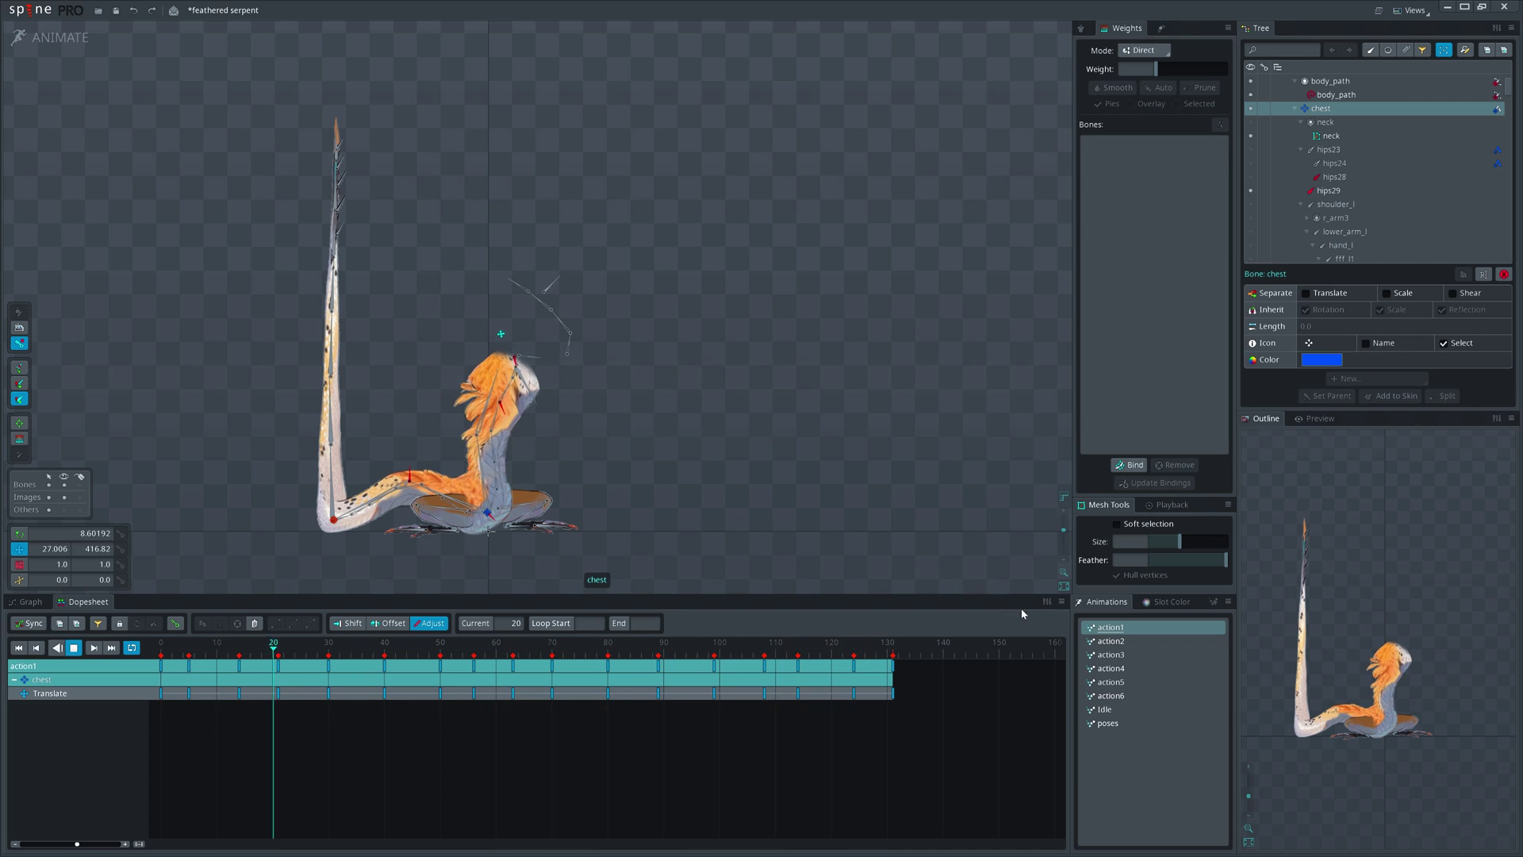
Step: View action2's chest translation as curves in the Graph and offset them in time
{"action": "left_click", "coordinate": [30, 602]}
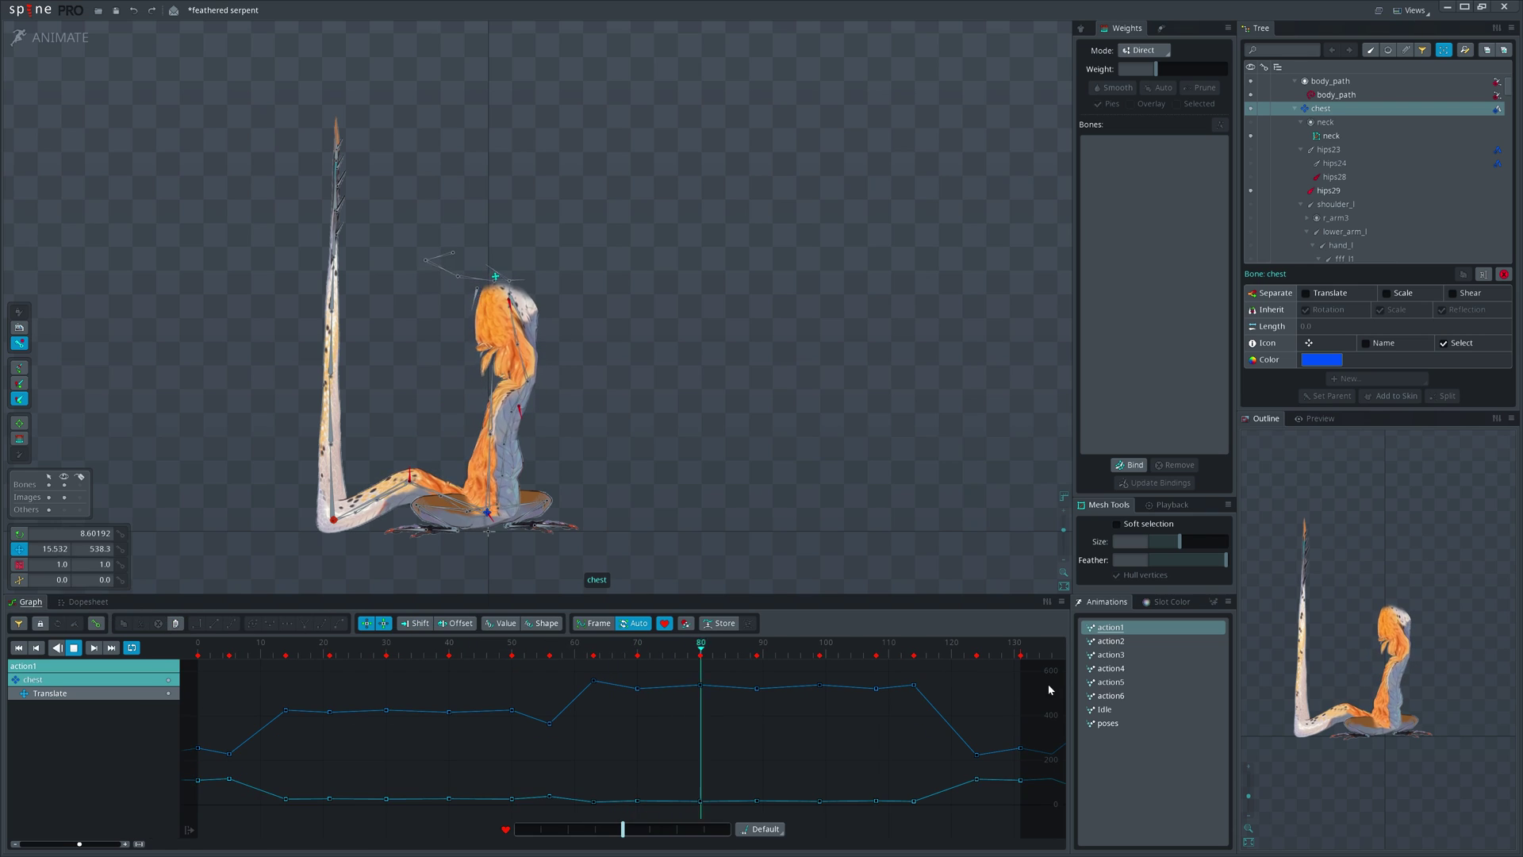
{"action": "left_click", "coordinate": [1109, 642]}
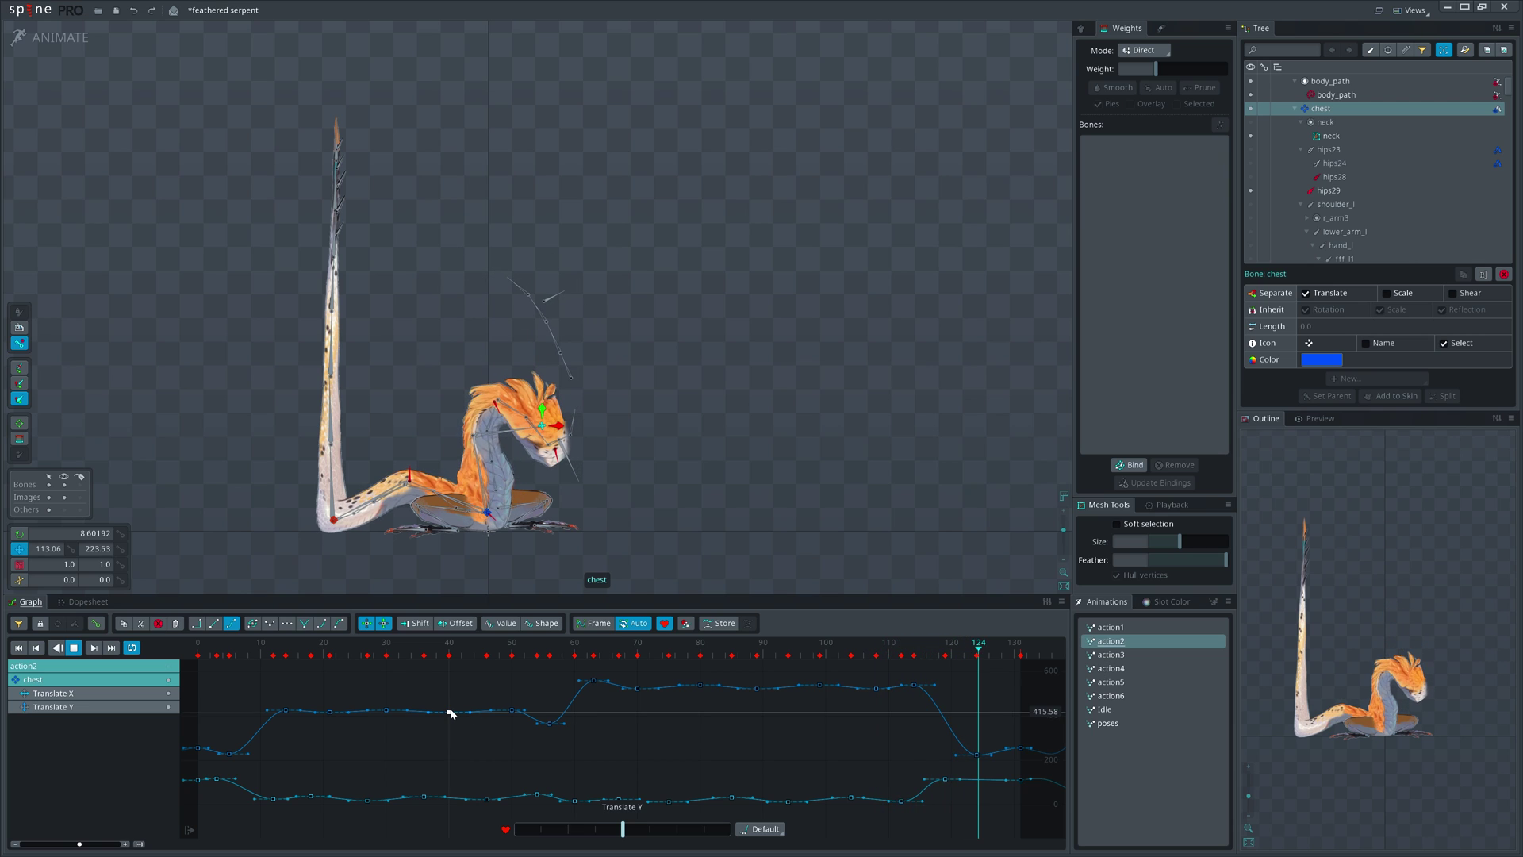
{"action": "left_click_drag", "start_coordinate": [451, 713], "coordinate": [469, 716]}
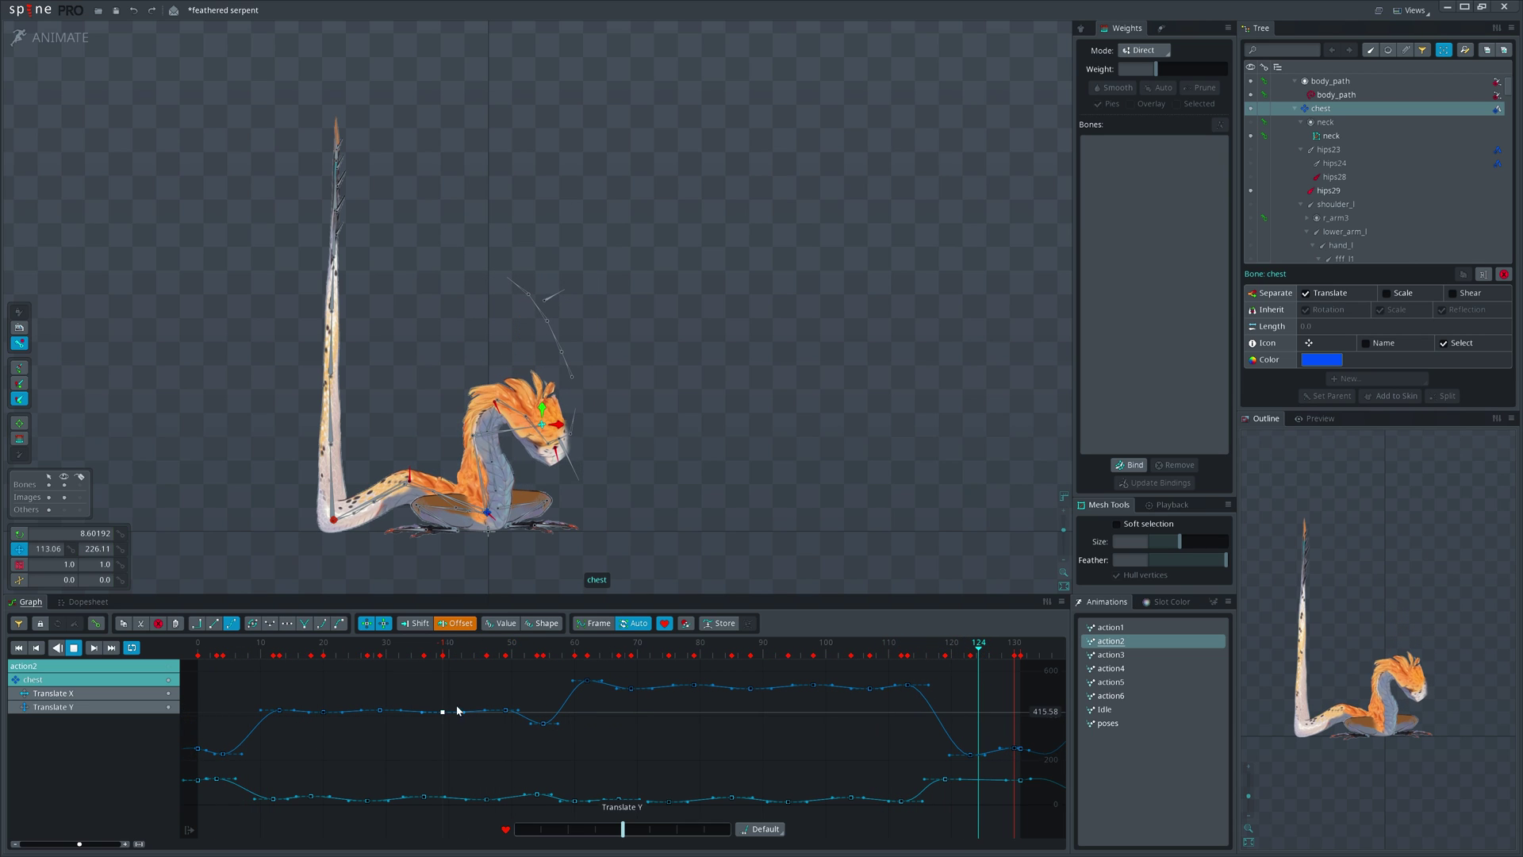
{"action": "scroll", "coordinate": [598, 426], "scroll_direction": "up", "scroll_amount": 3}
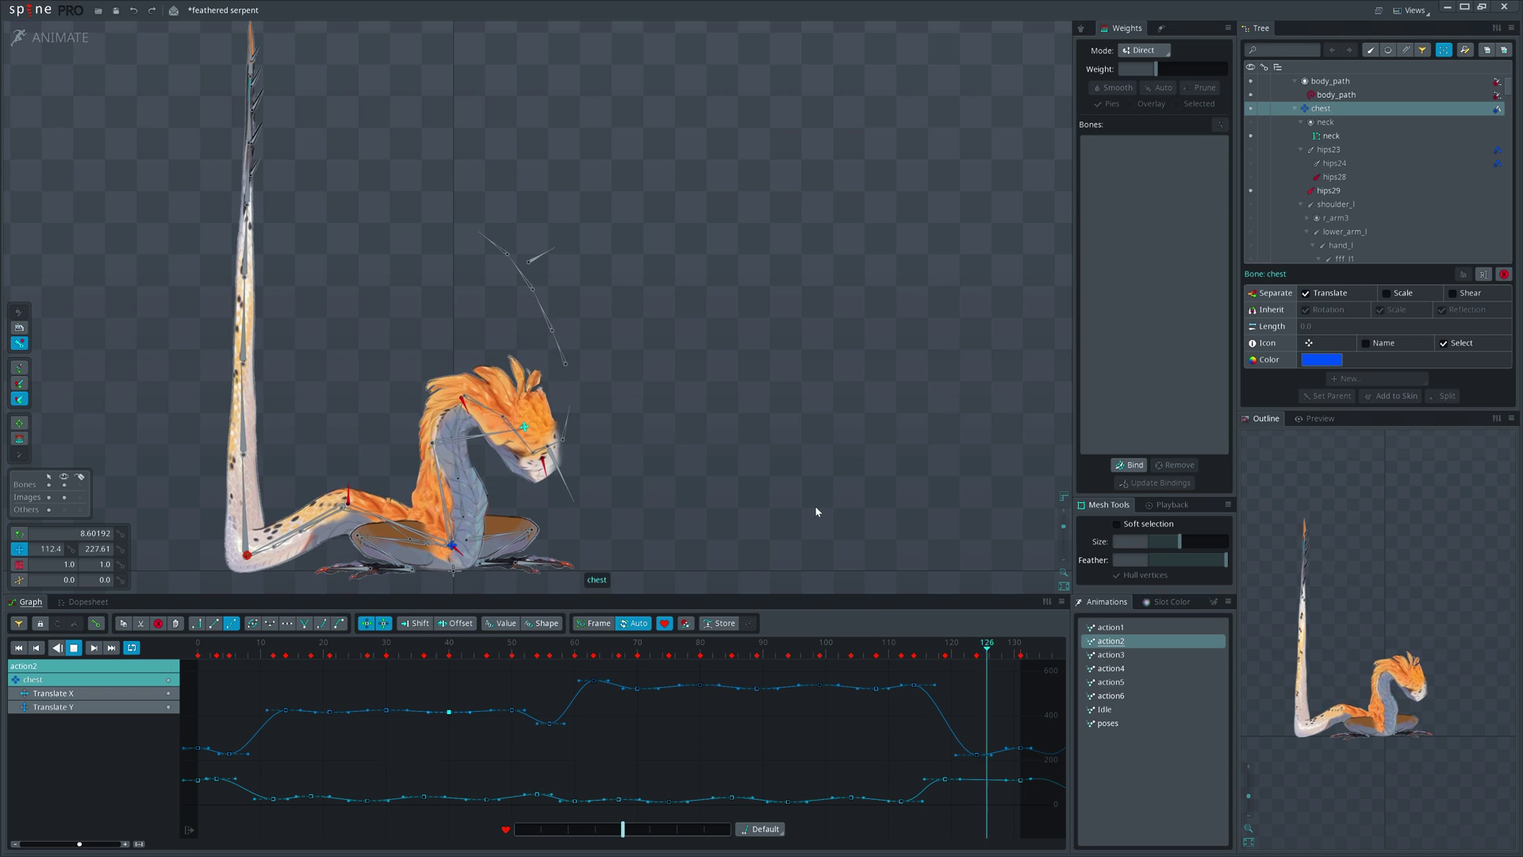
Step: Play action3 with the hips bone's curves shown, then load action4
{"action": "left_click", "coordinate": [1119, 656]}
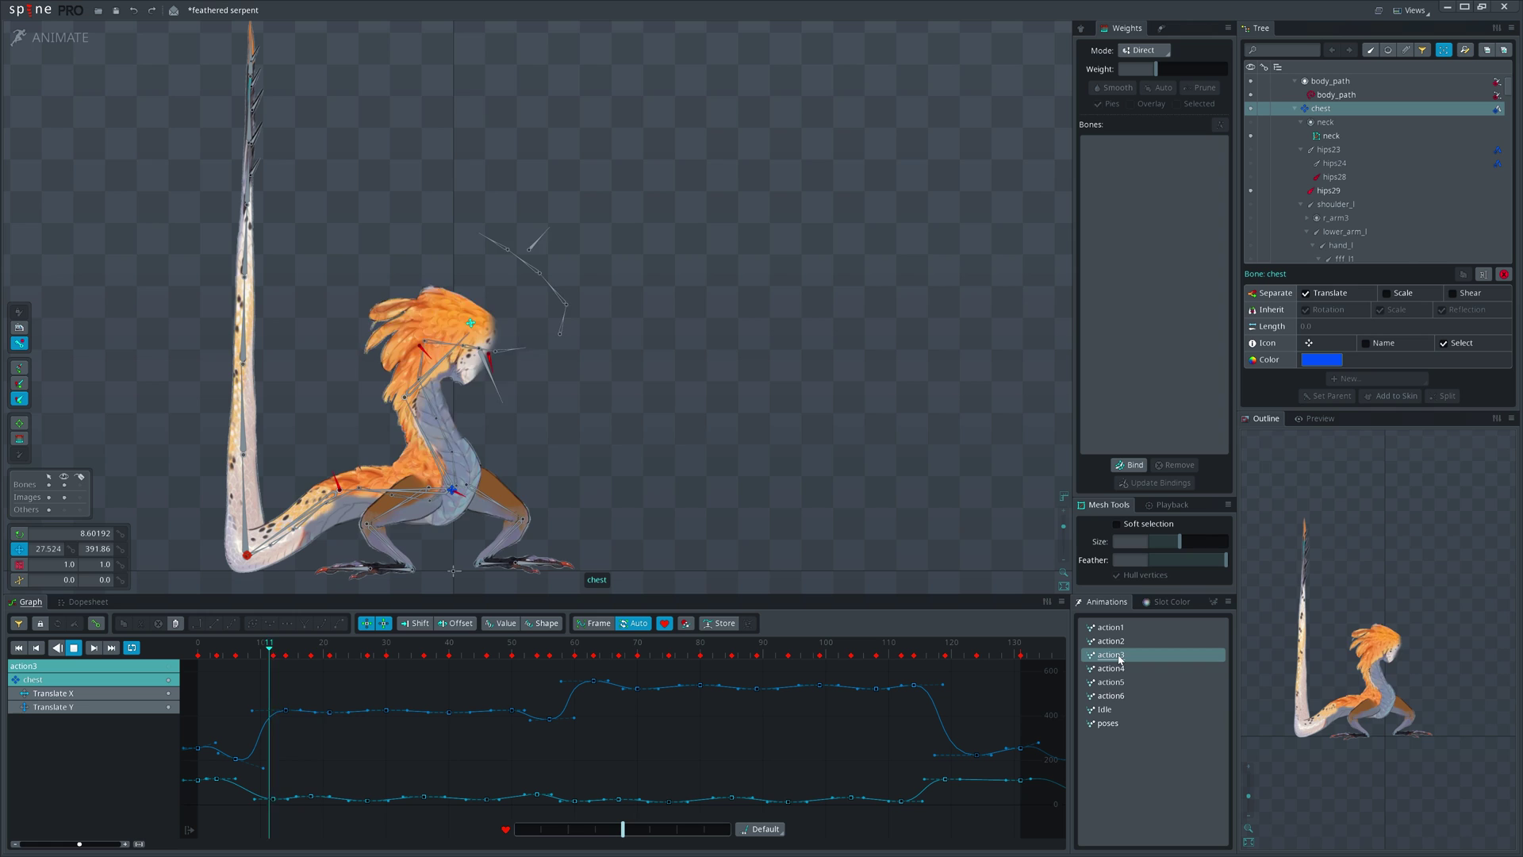
{"action": "left_click", "coordinate": [453, 506]}
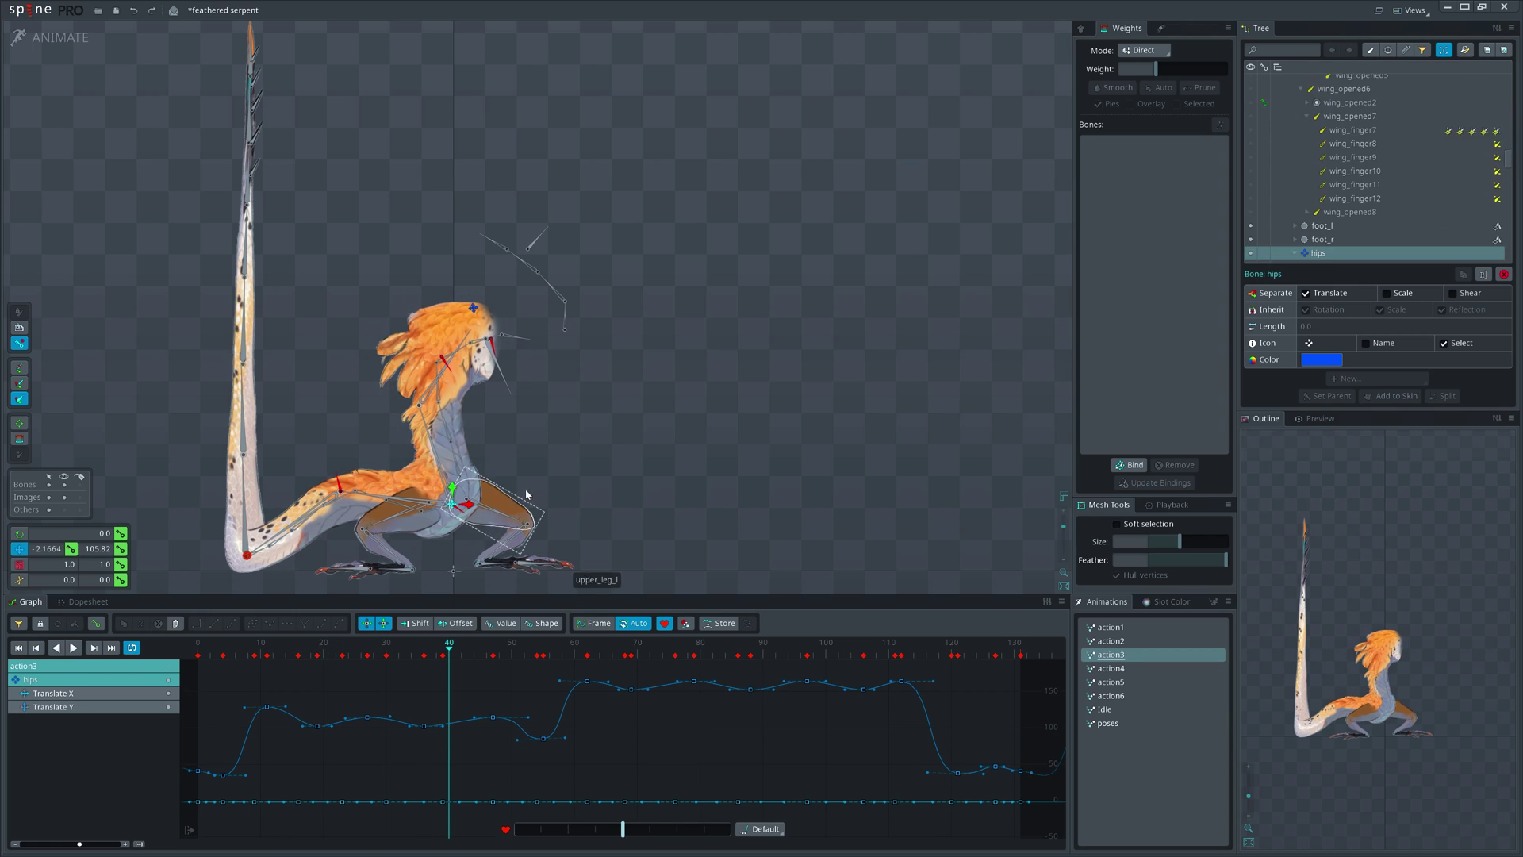
{"action": "key", "text": "p"}
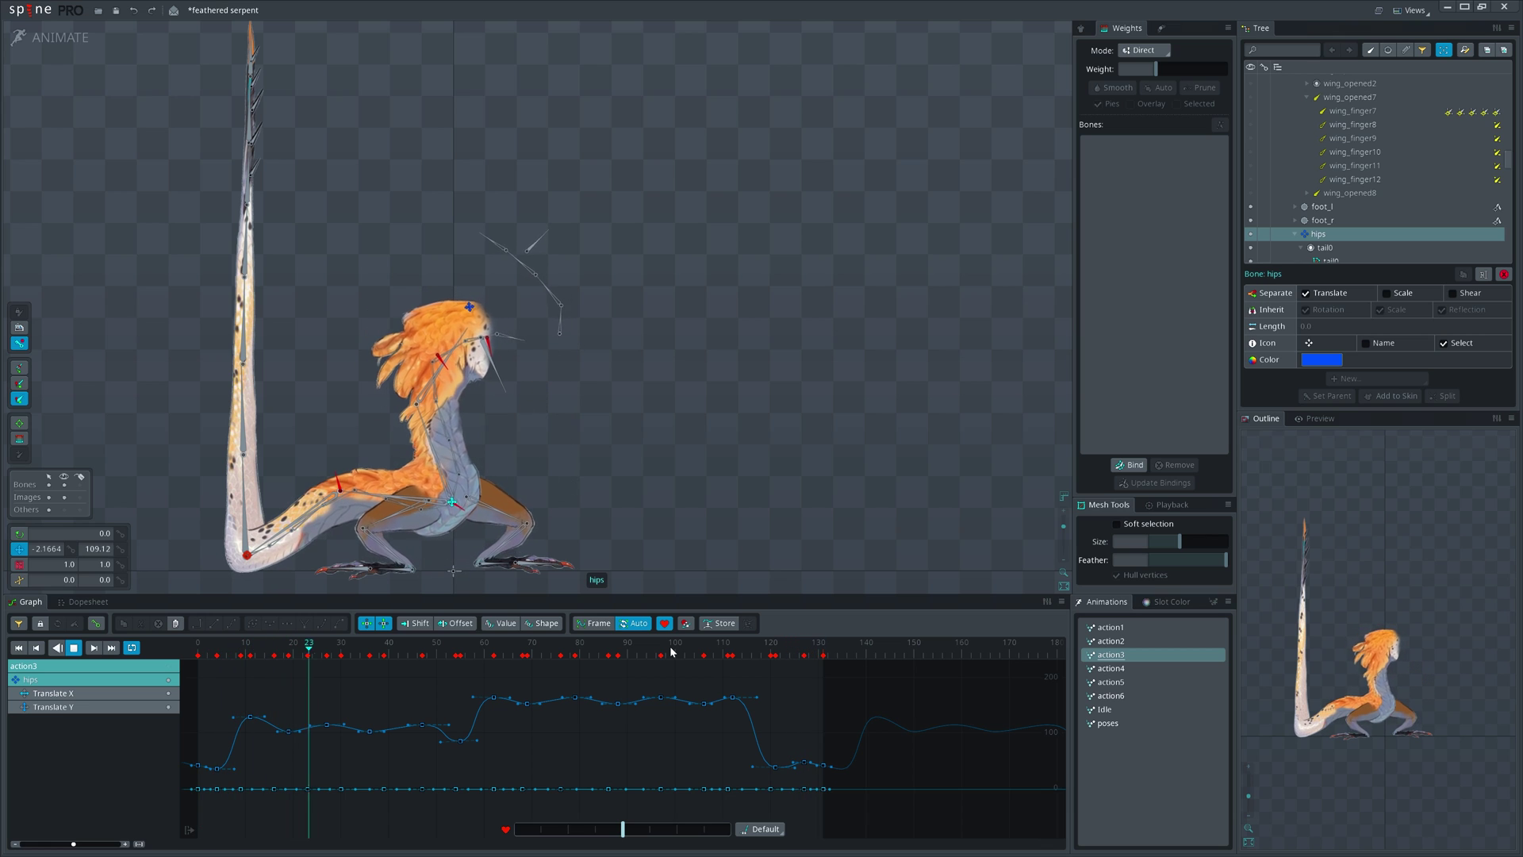
{"action": "left_click", "coordinate": [1110, 670]}
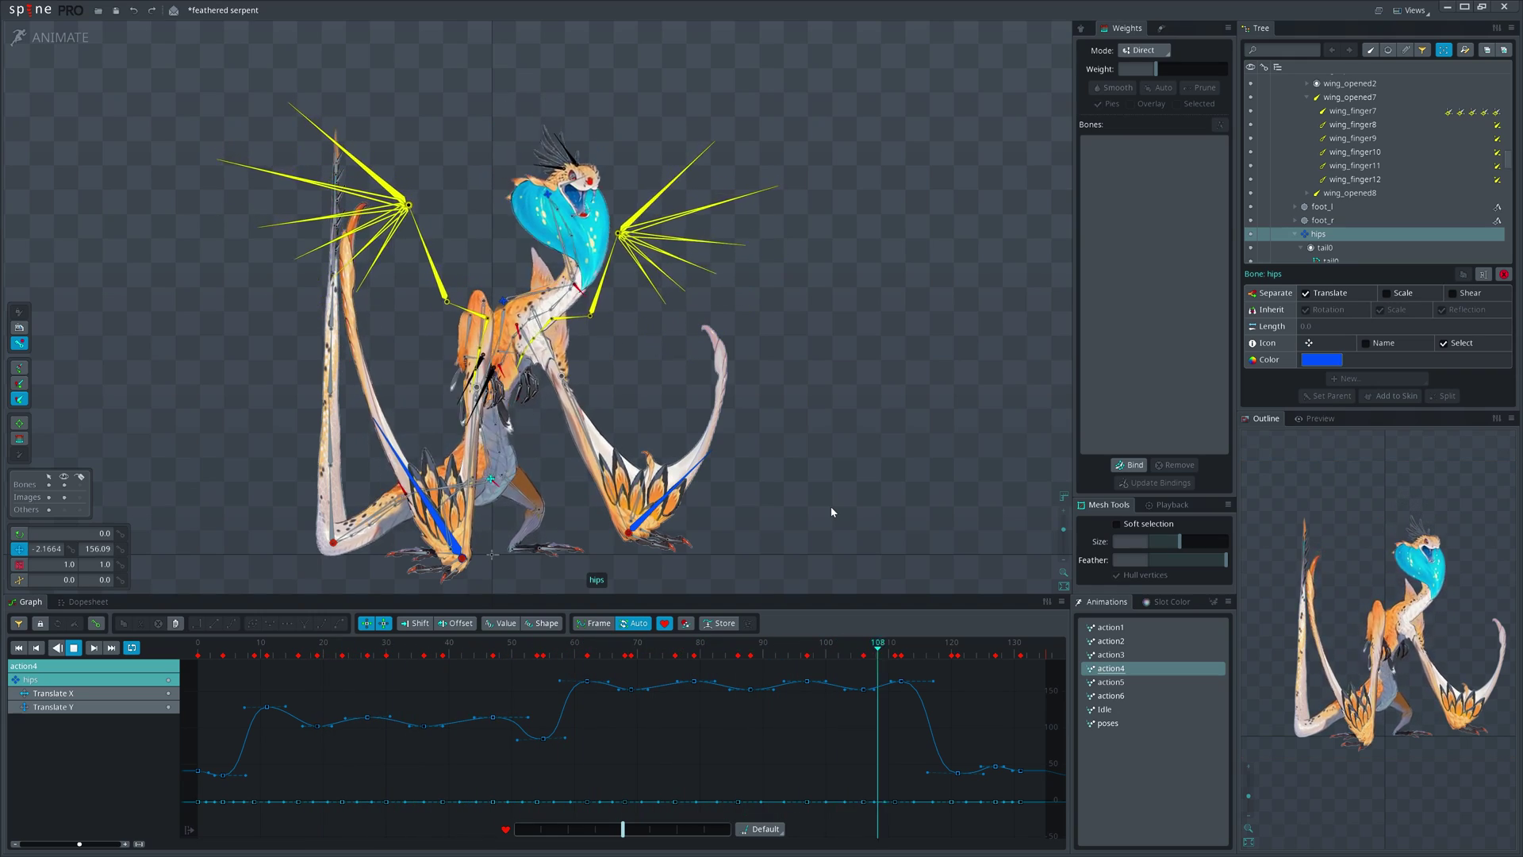
Step: Load action5 then action6 and scrub to its early frames
{"action": "left_click", "coordinate": [1125, 685]}
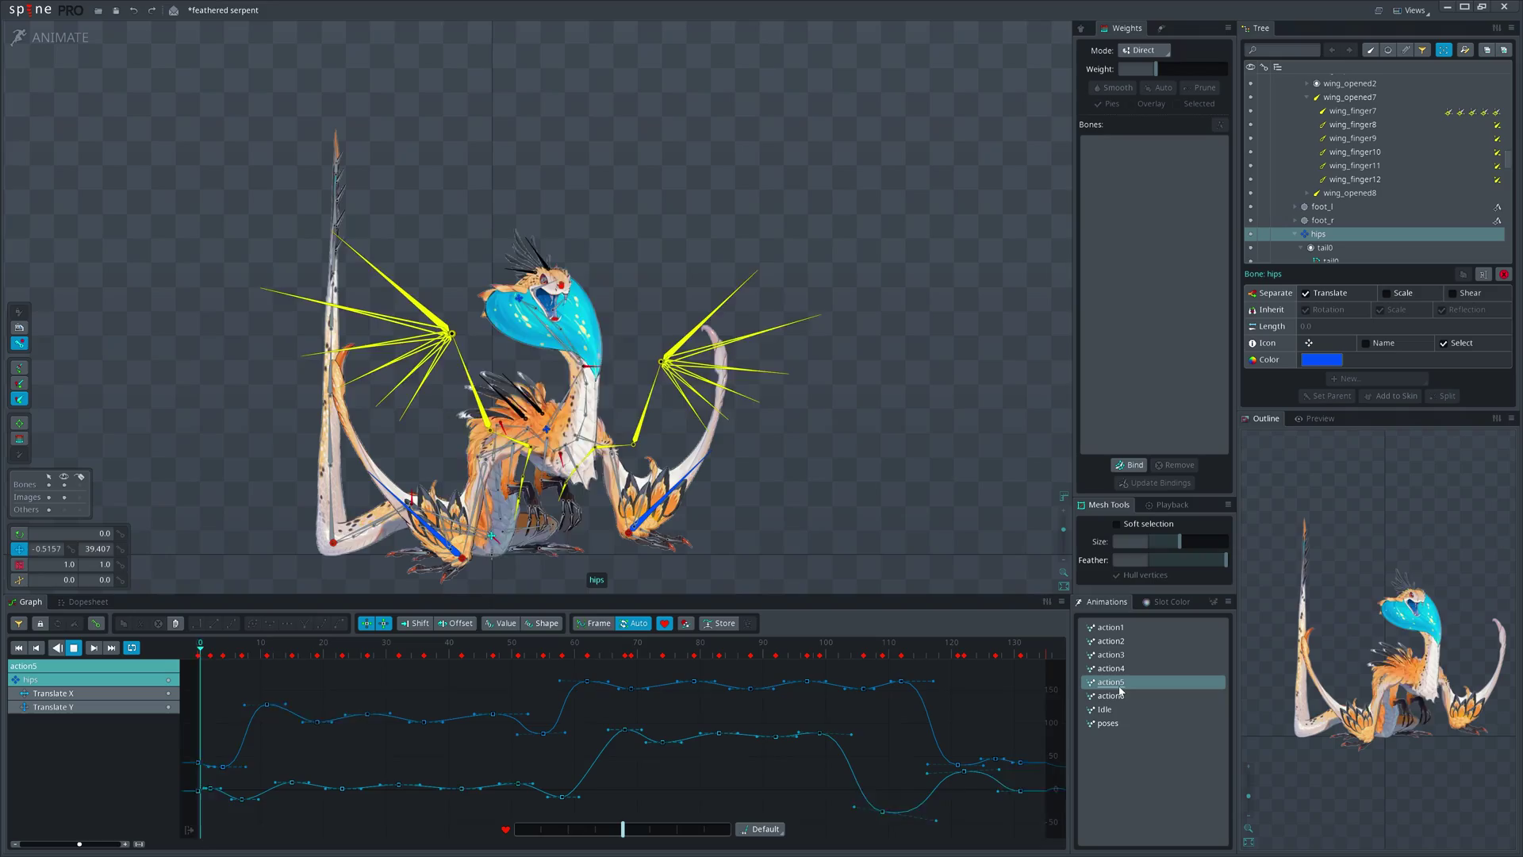
{"action": "scroll", "coordinate": [549, 564], "scroll_direction": "up", "scroll_amount": 3}
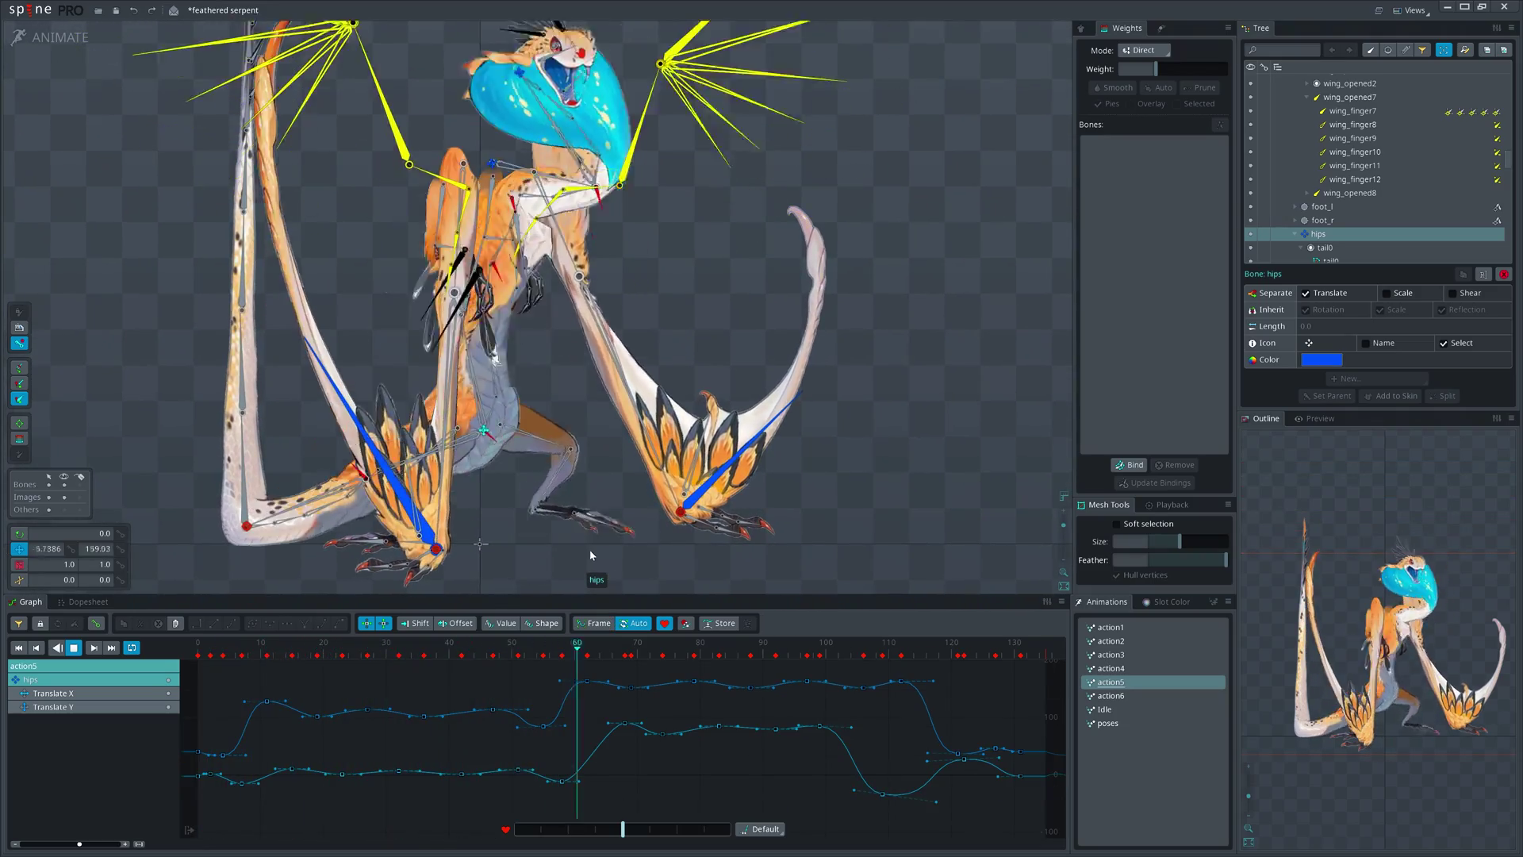
{"action": "left_click", "coordinate": [604, 558]}
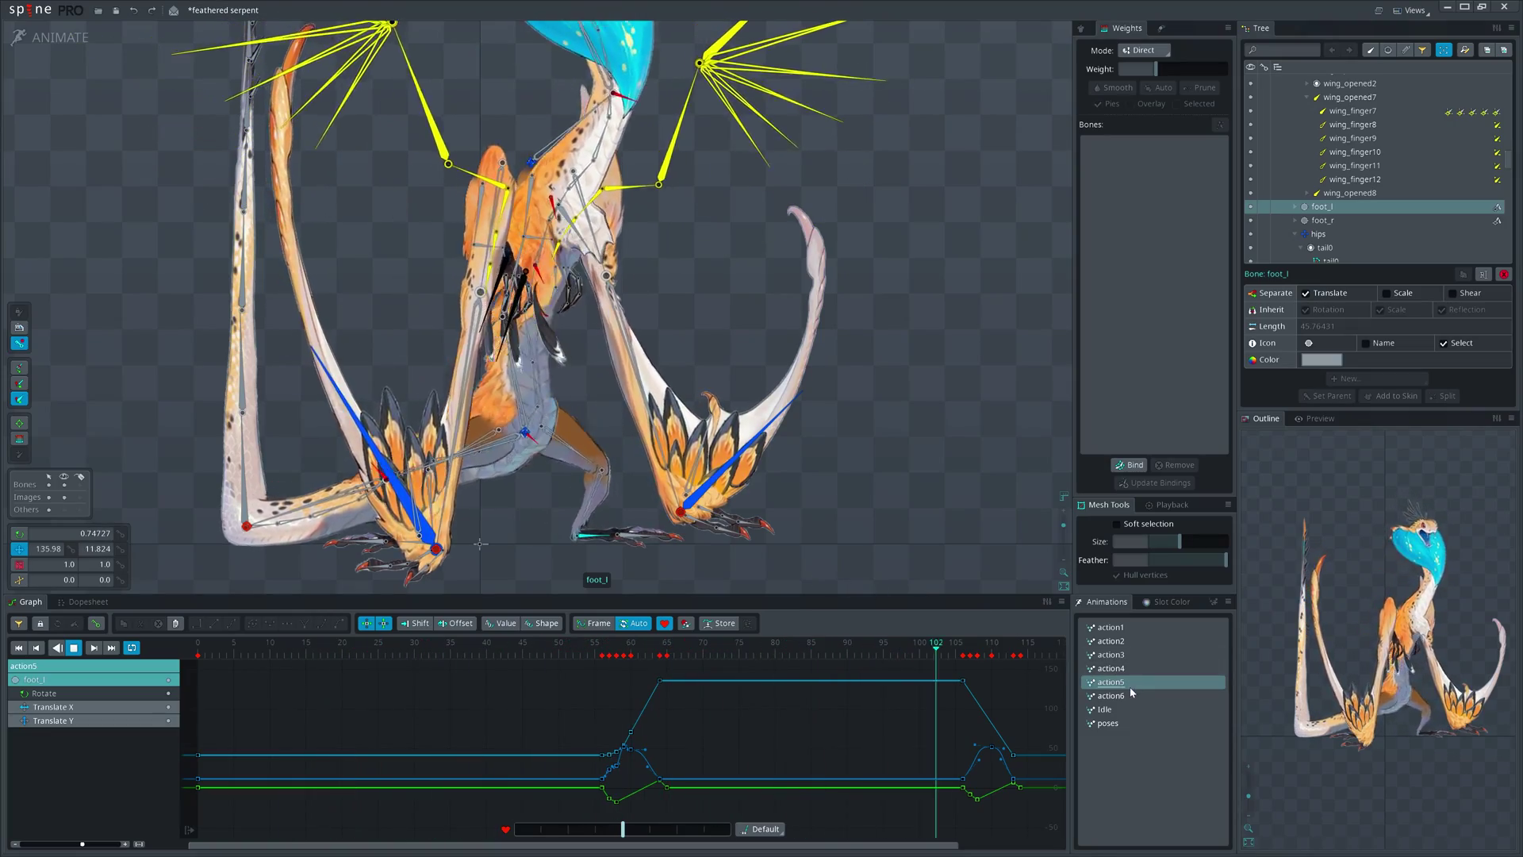
{"action": "left_click", "coordinate": [1127, 696]}
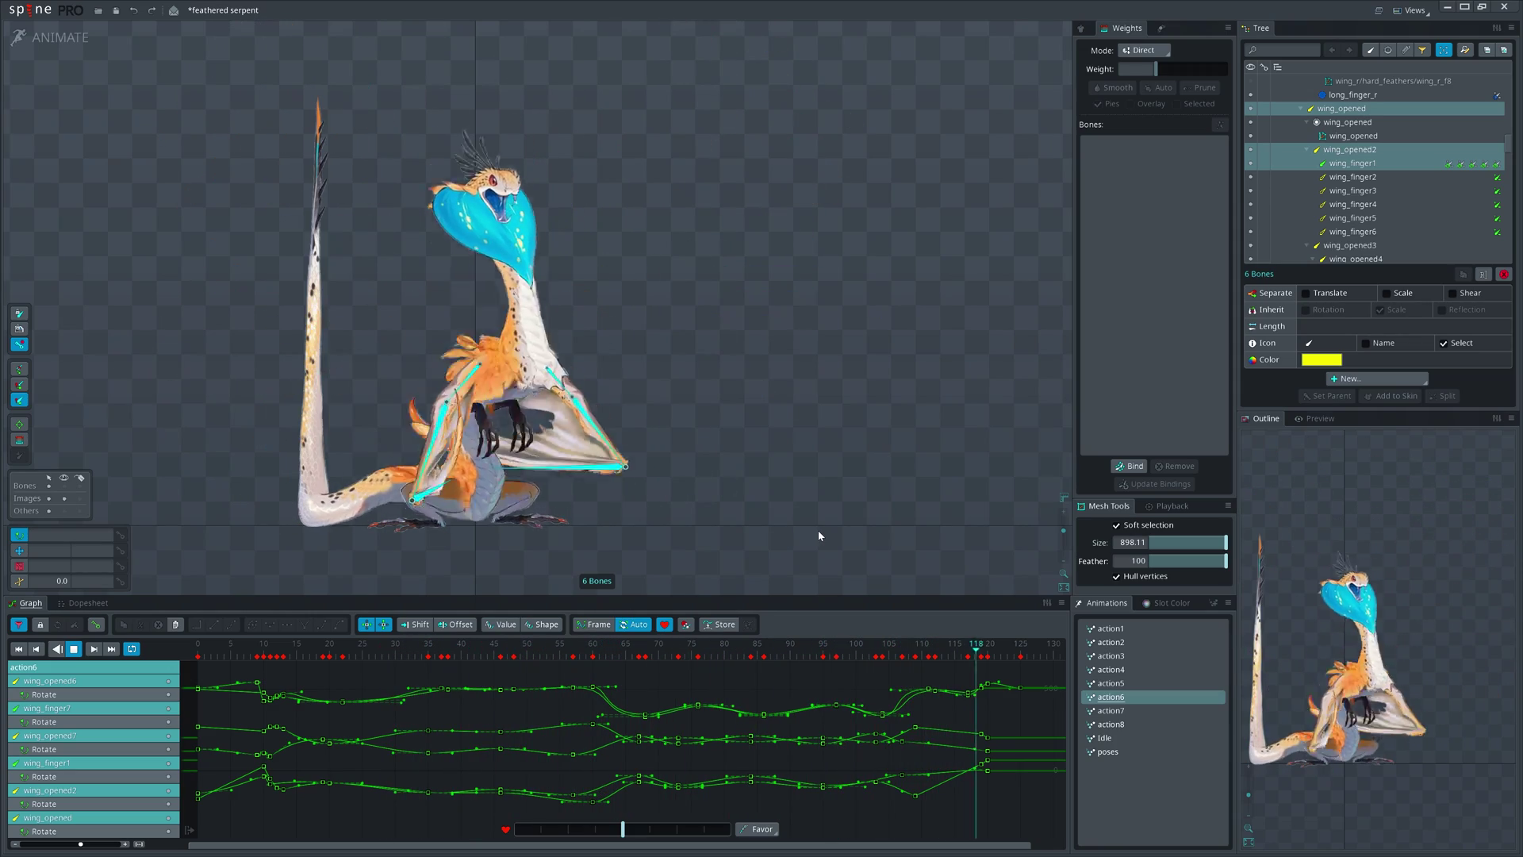
{"action": "left_click", "coordinate": [817, 536]}
{"action": "left_click", "coordinate": [254, 653]}
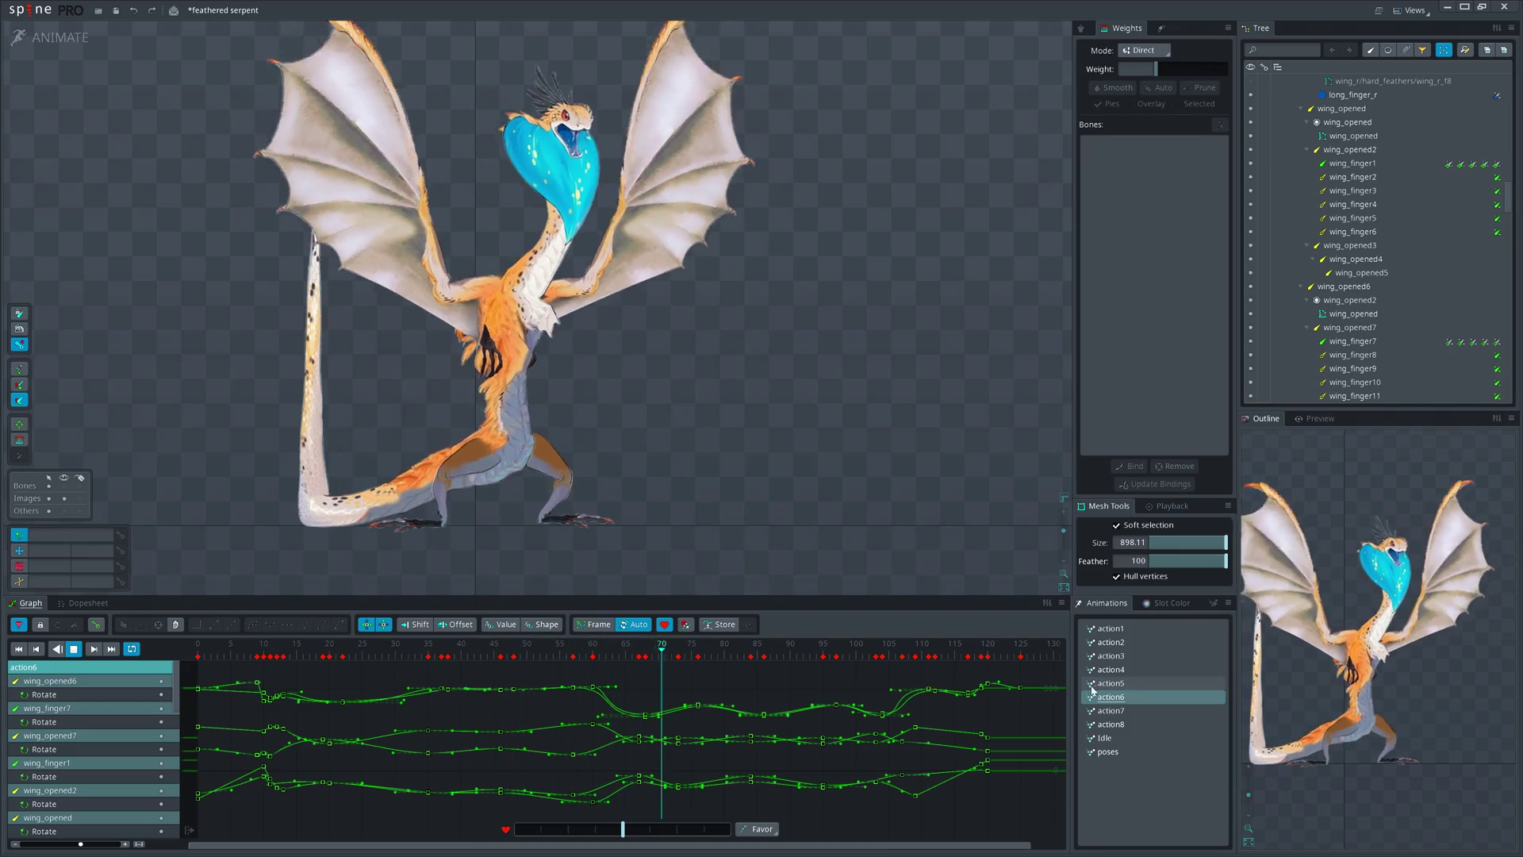
Step: Load action7, scrub through its poses and play it, then check the key adjustment options
{"action": "key", "text": "Down"}
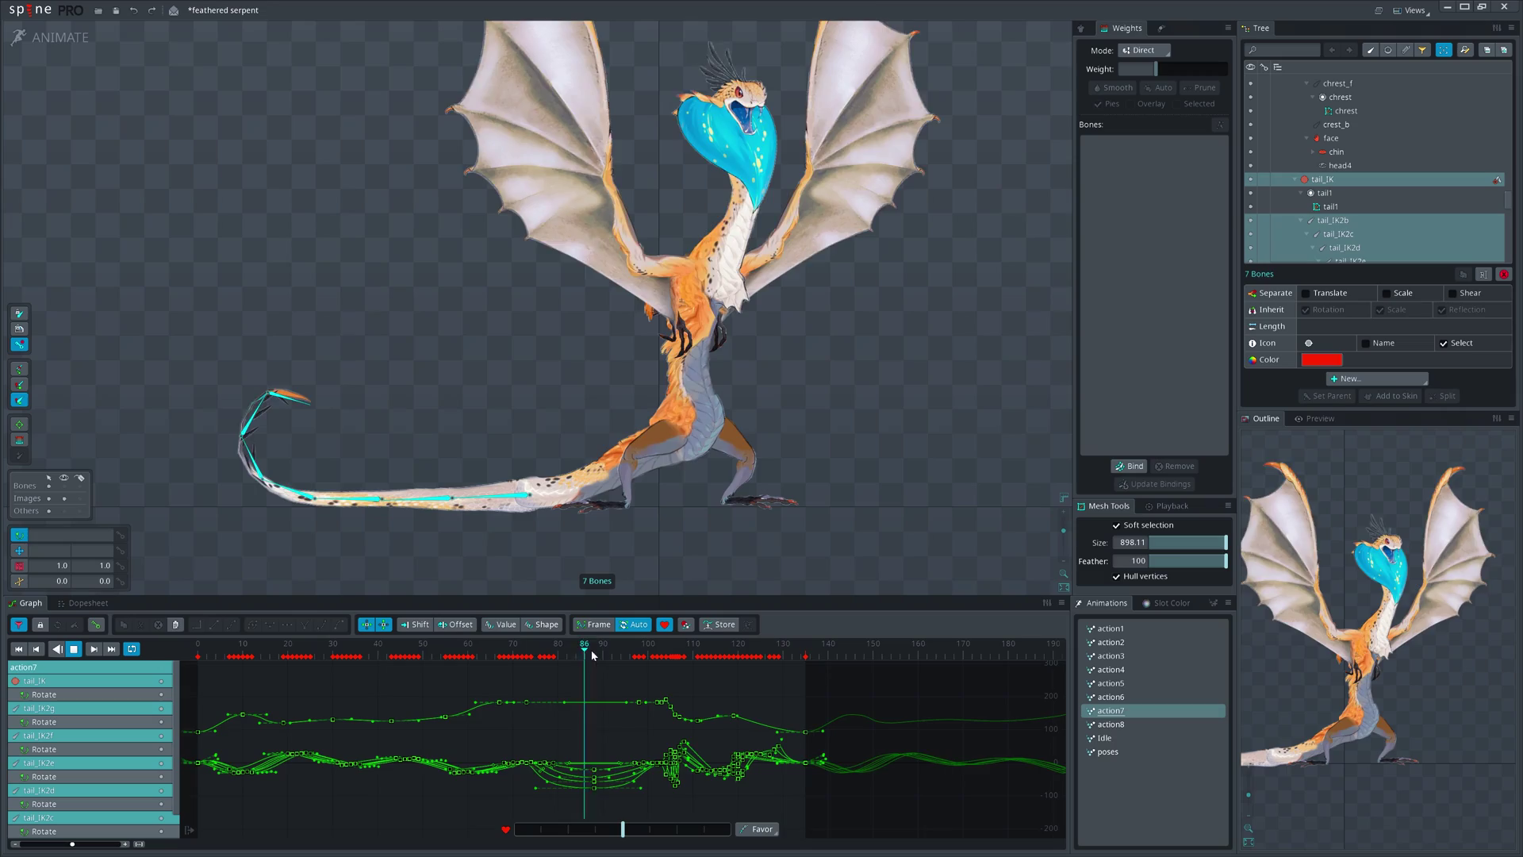
{"action": "scroll", "coordinate": [591, 657], "scroll_direction": "up", "scroll_amount": 2}
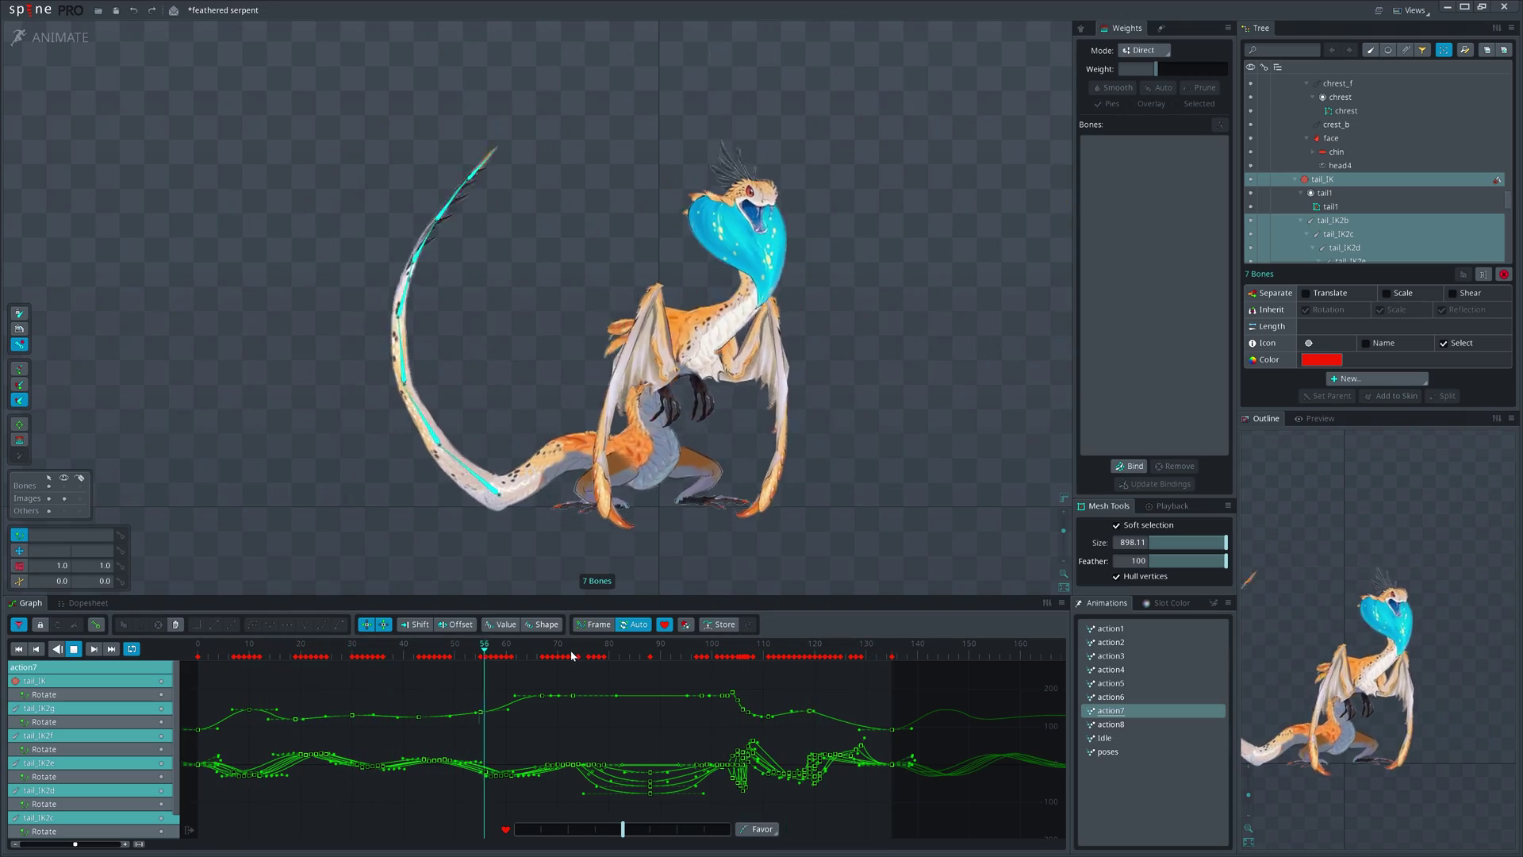
{"action": "mouse_move", "coordinate": [571, 656]}
{"action": "left_mouse_down"}
{"action": "mouse_move", "coordinate": [629, 656]}
{"action": "mouse_move", "coordinate": [527, 657]}
{"action": "mouse_move", "coordinate": [711, 657]}
{"action": "left_mouse_up"}
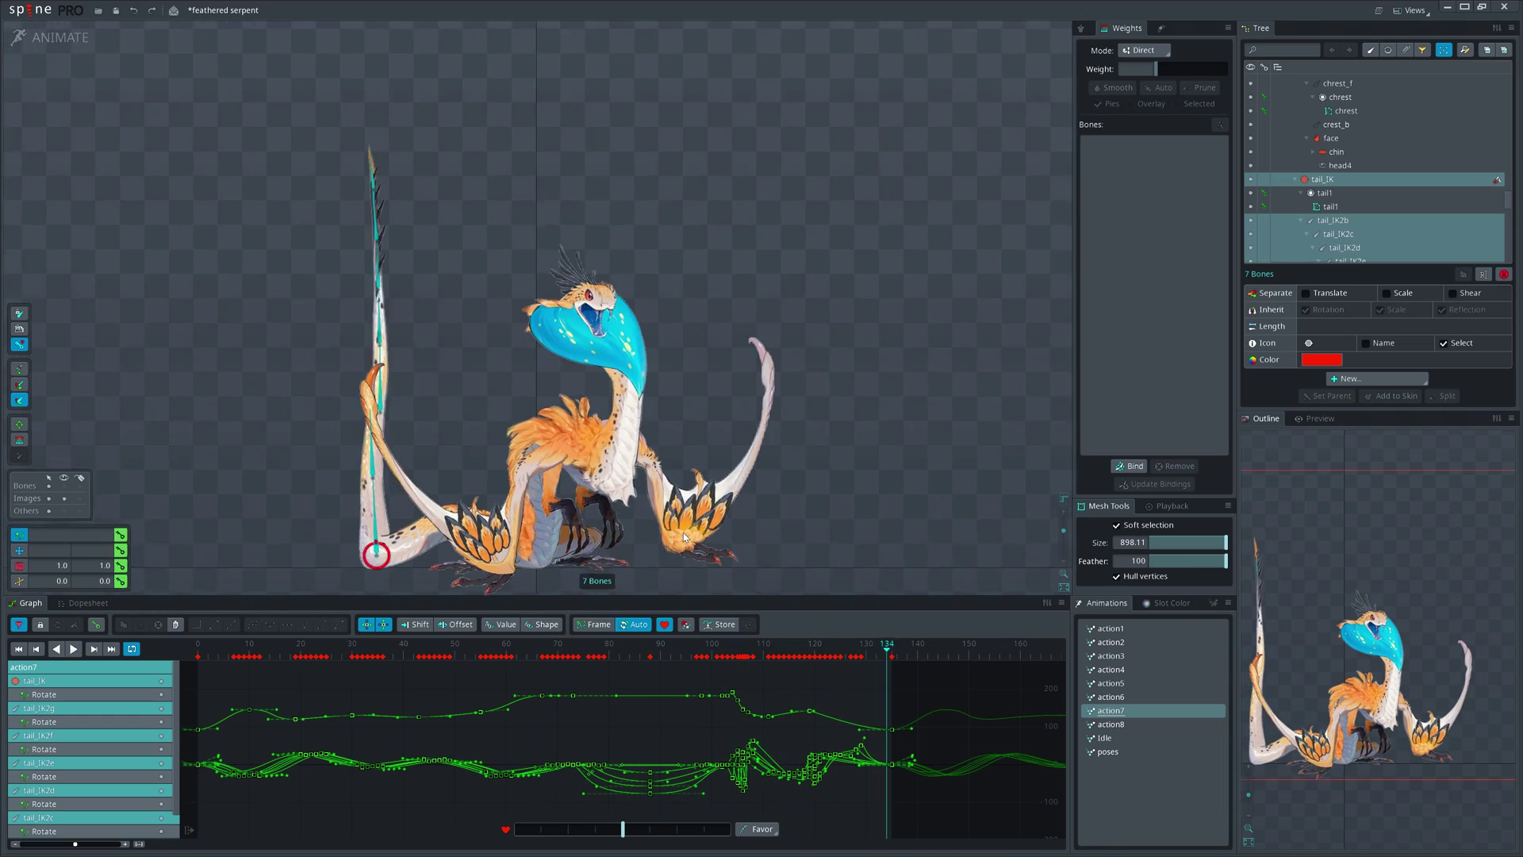
{"action": "left_click", "coordinate": [683, 533]}
{"action": "left_click", "coordinate": [802, 649]}
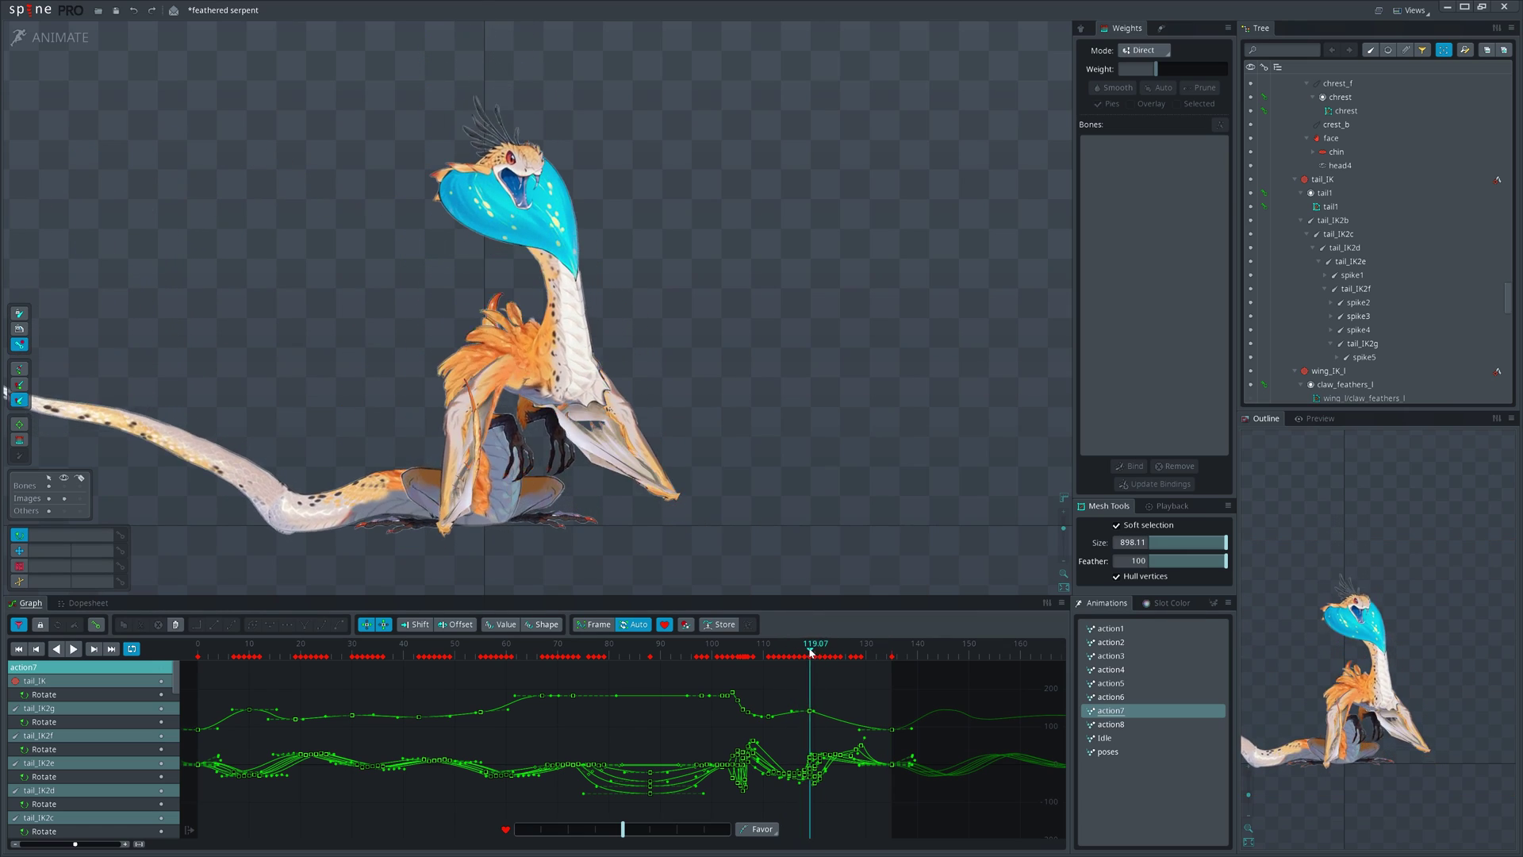
{"action": "key", "text": "l"}
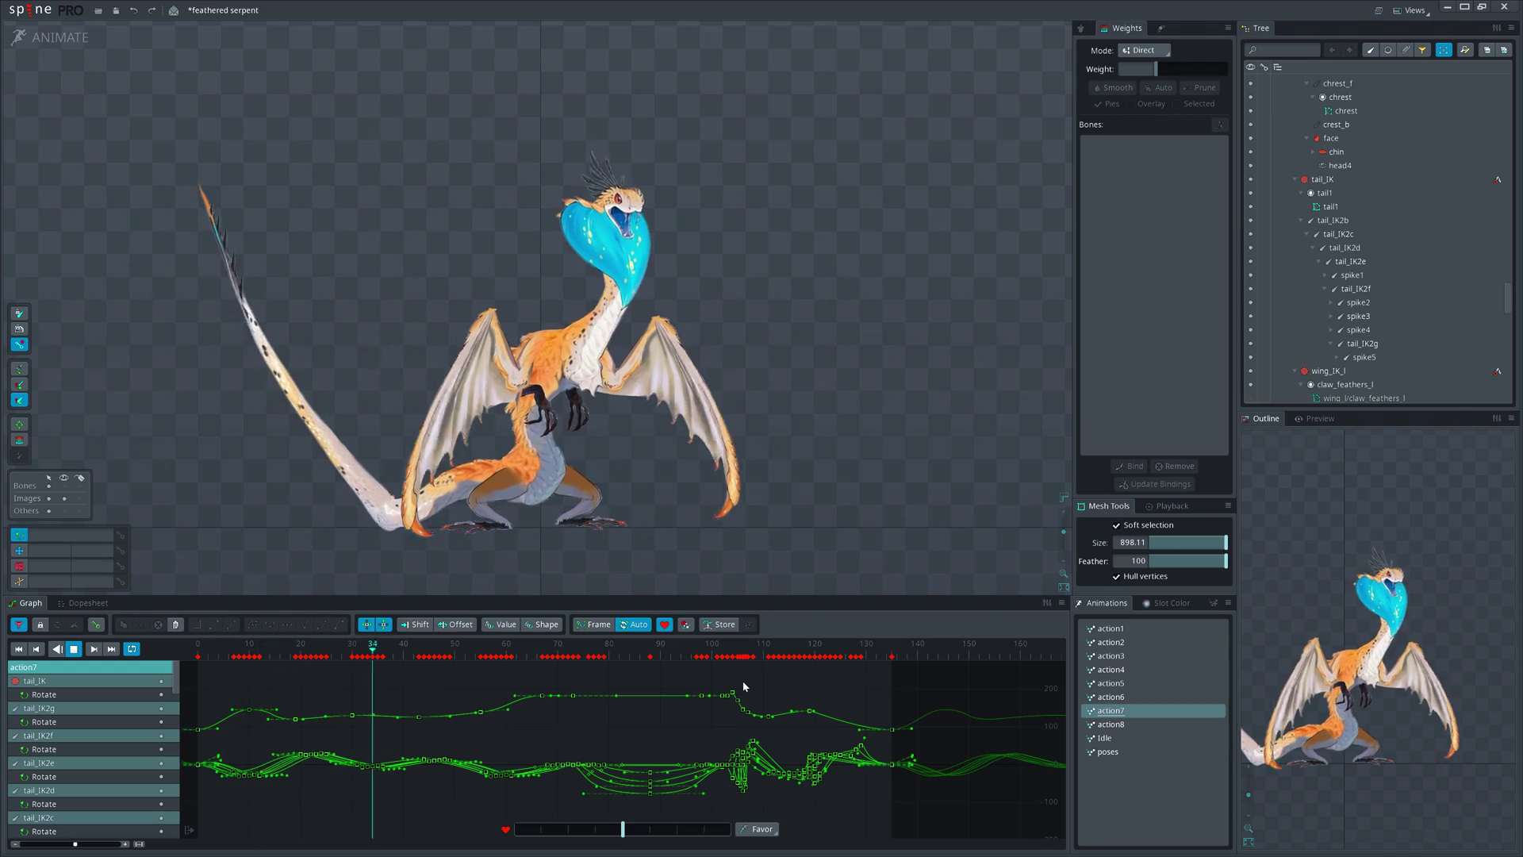
{"action": "left_click", "coordinate": [762, 829]}
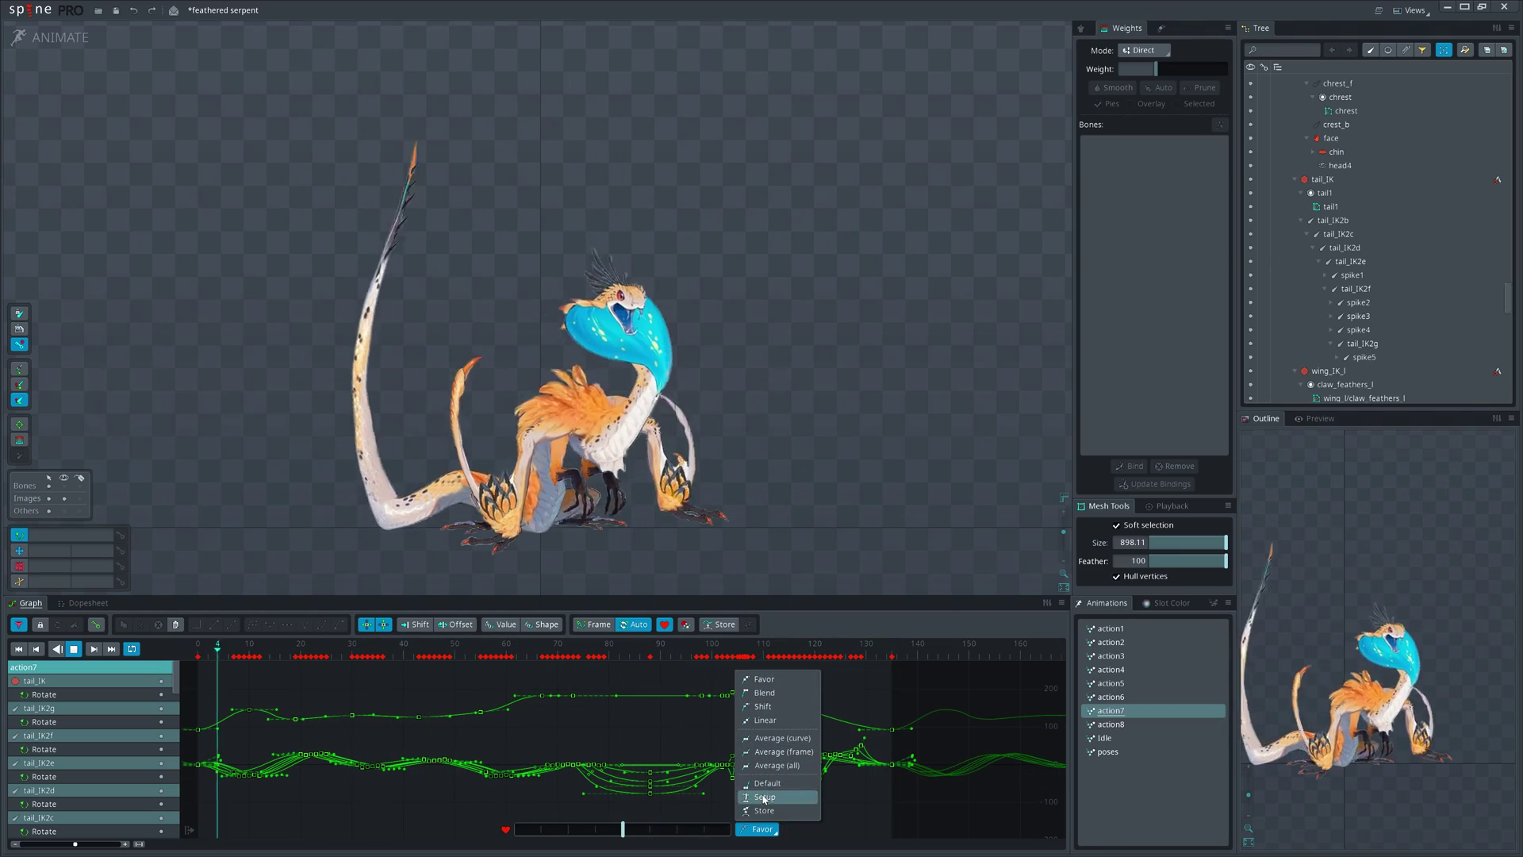
Step: Load action8 and review it in the maximized viewport, then restore the workspace
{"action": "left_click", "coordinate": [759, 830]}
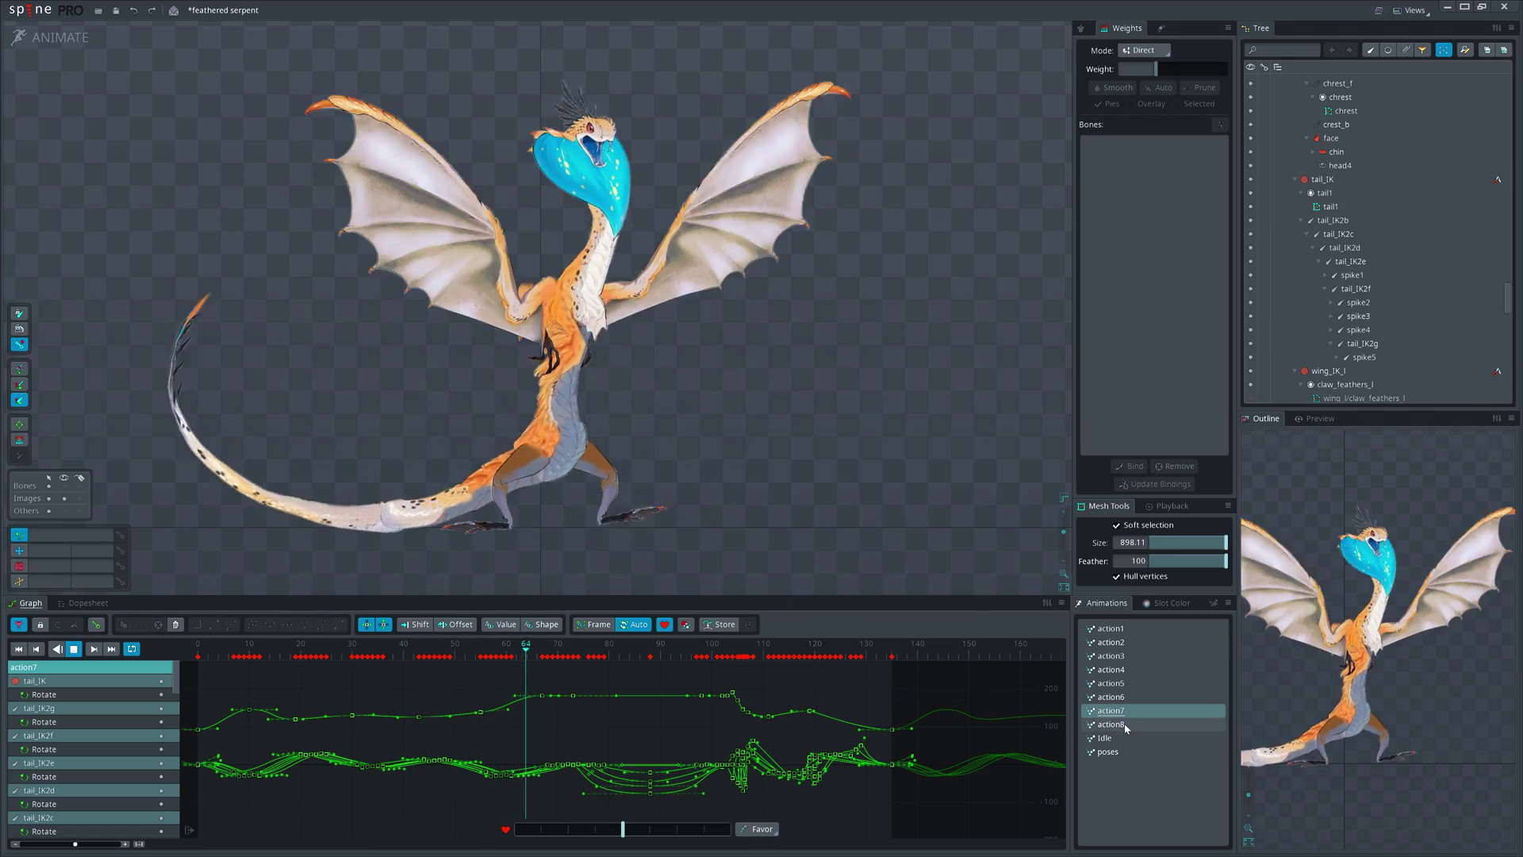
{"action": "left_click", "coordinate": [1126, 727]}
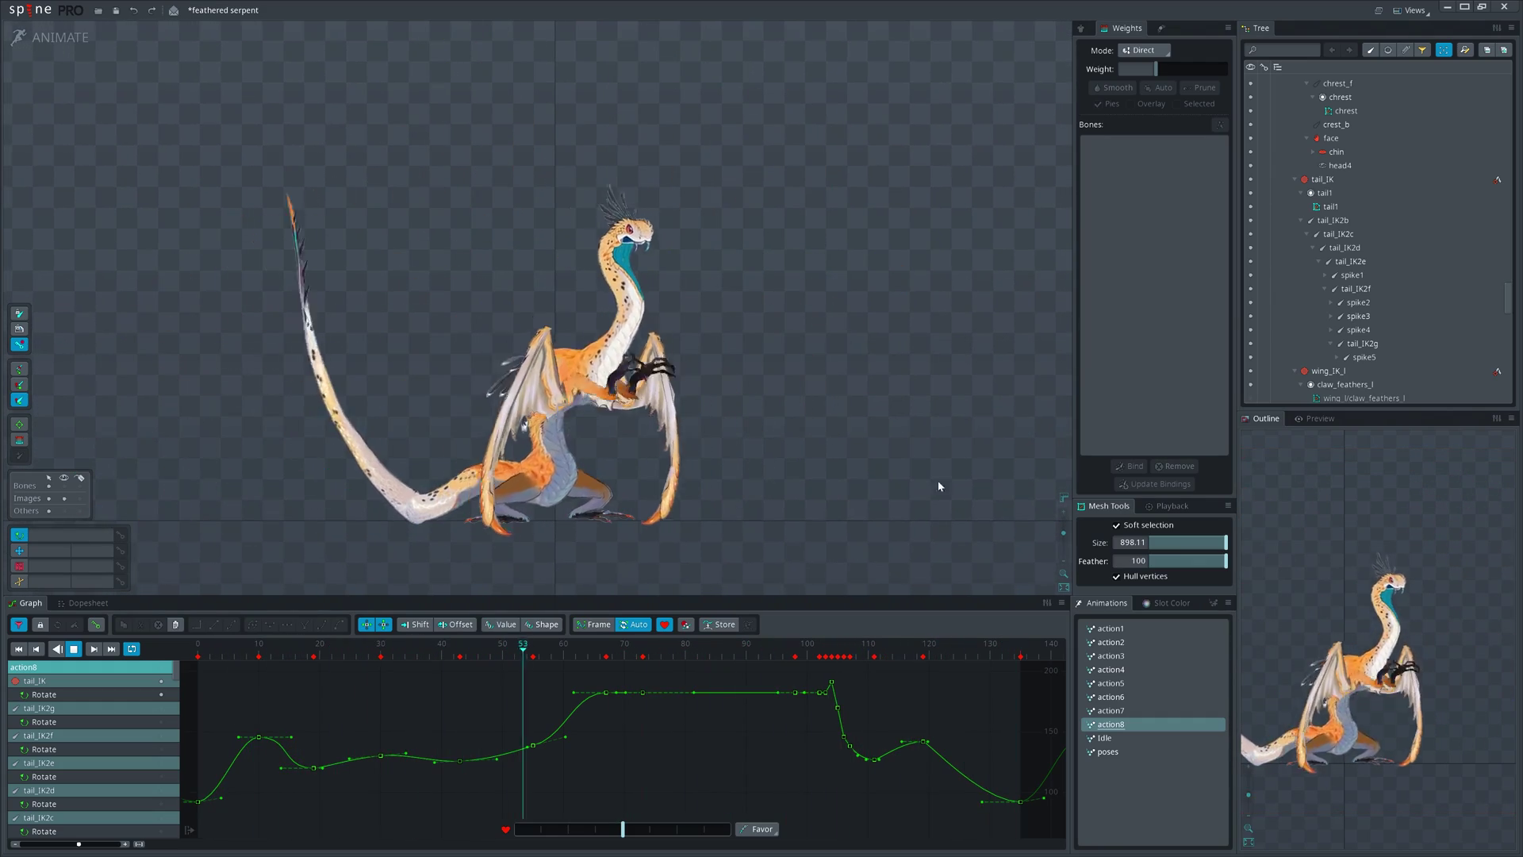
{"action": "left_click", "coordinate": [1384, 16]}
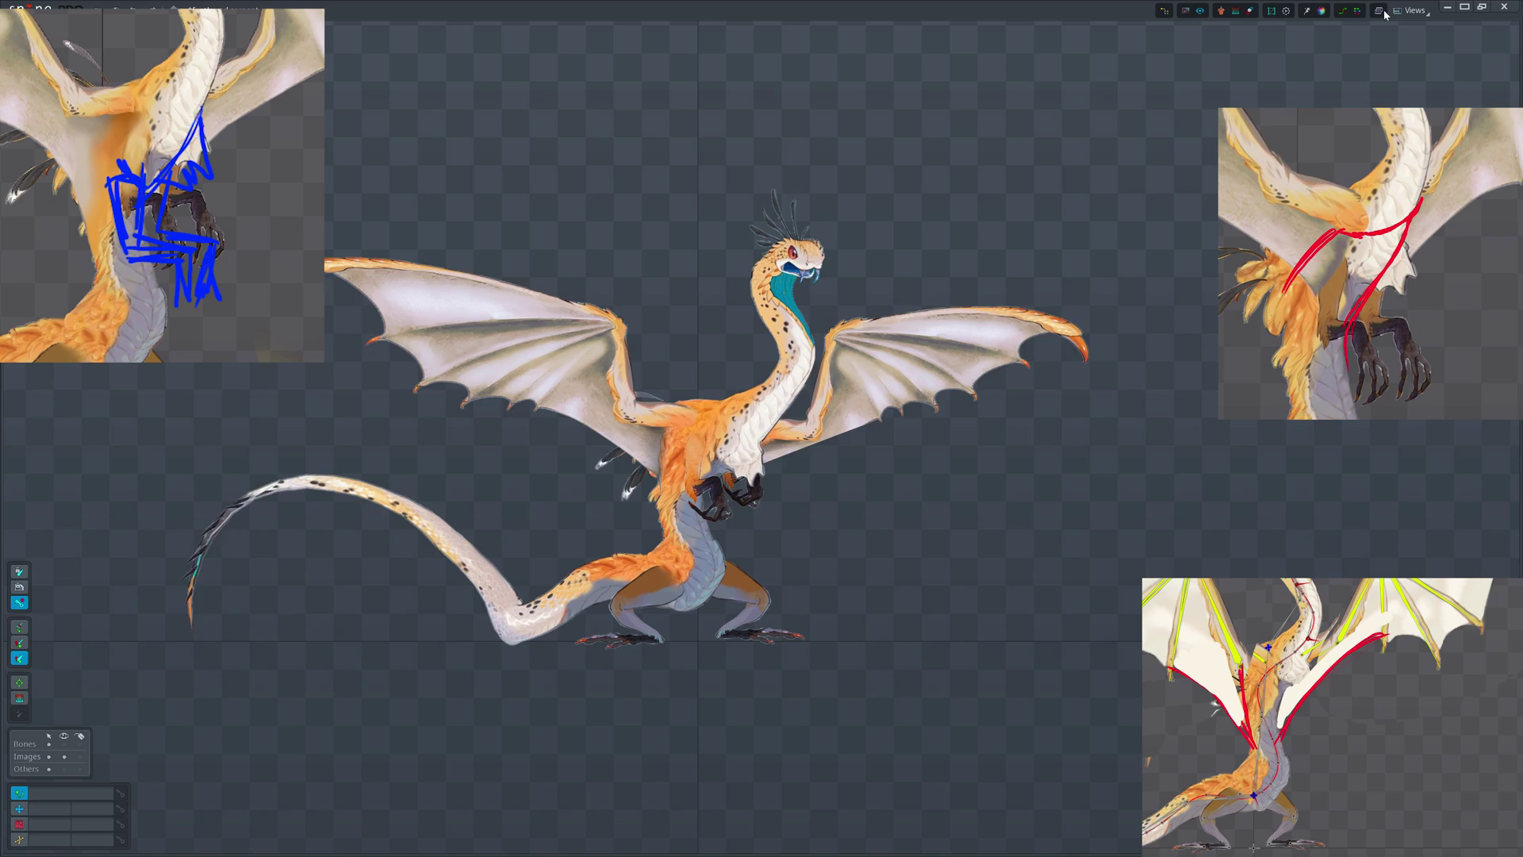
{"action": "left_click", "coordinate": [1384, 13]}
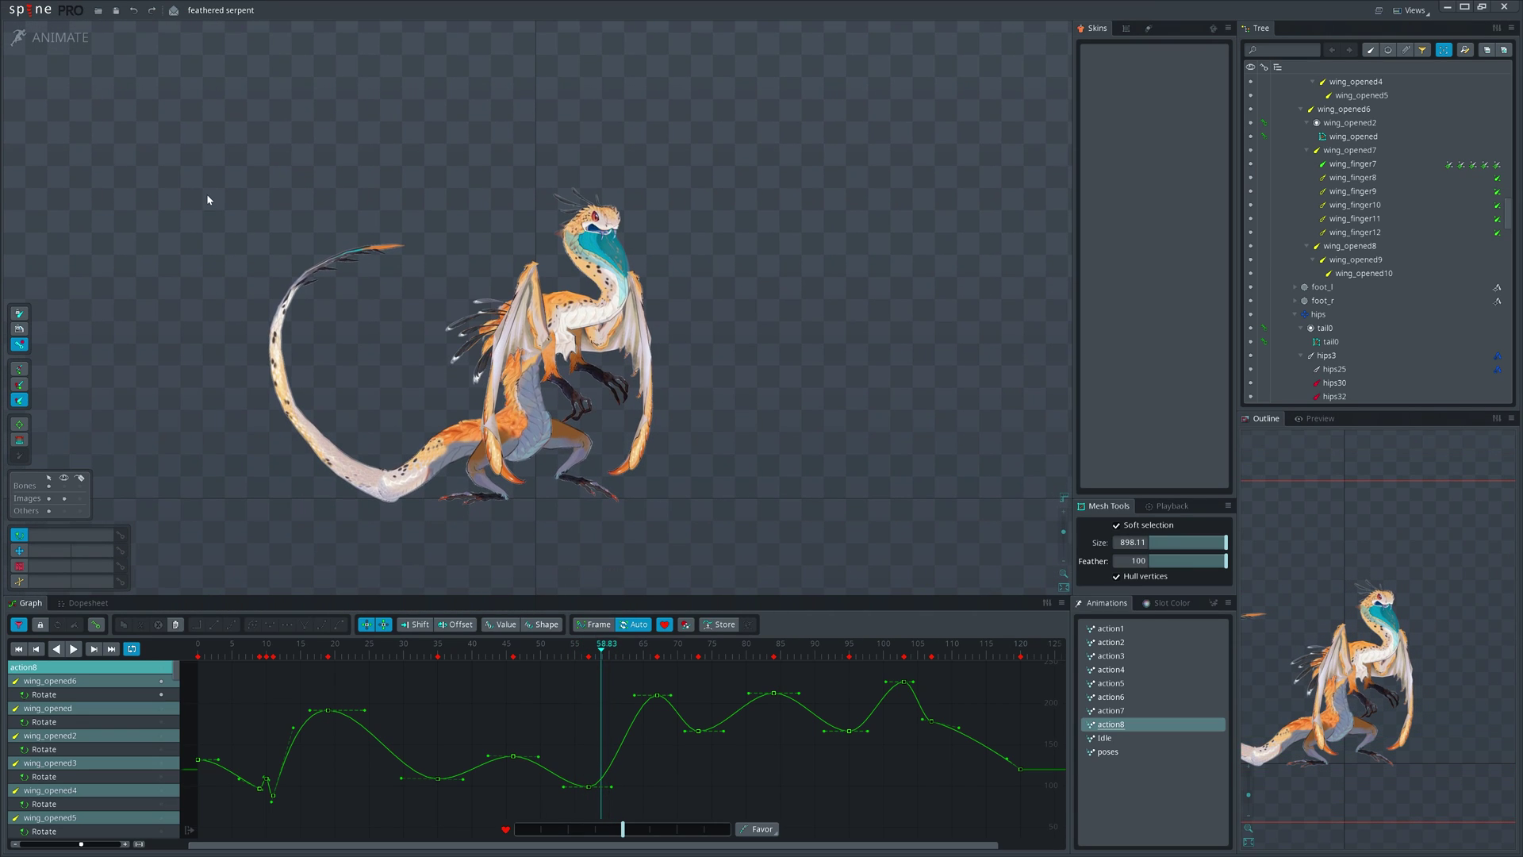
Step: Return to Setup, select the wing_opened mesh and bend a right wing bone to test deformation
{"action": "left_click", "coordinate": [54, 39]}
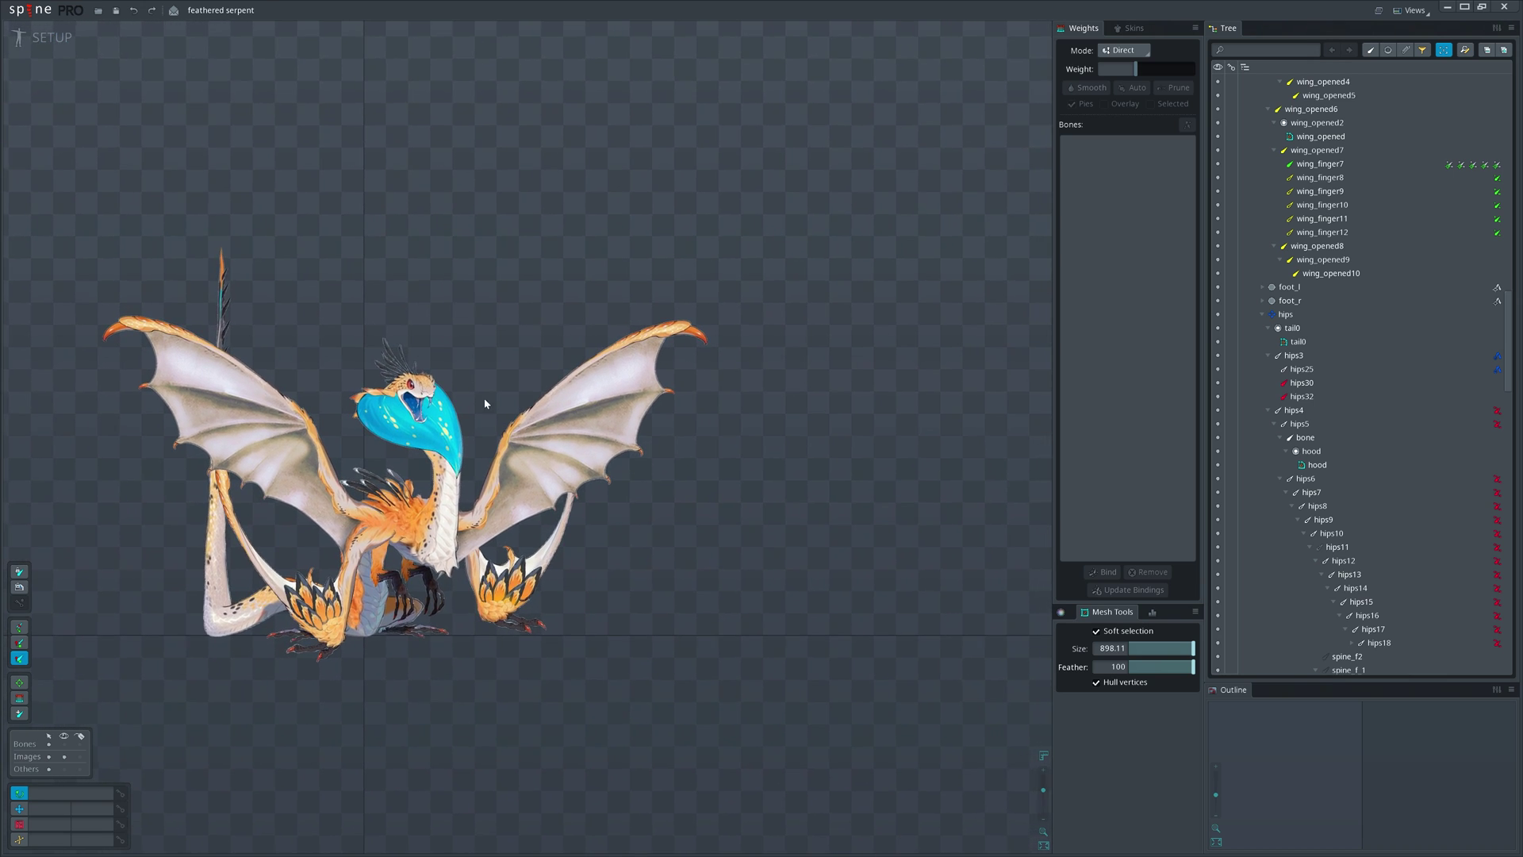
{"action": "scroll", "coordinate": [597, 434], "scroll_direction": "up", "scroll_amount": 3}
{"action": "left_click", "coordinate": [597, 434]}
{"action": "scroll", "coordinate": [648, 517], "scroll_direction": "up", "scroll_amount": 2}
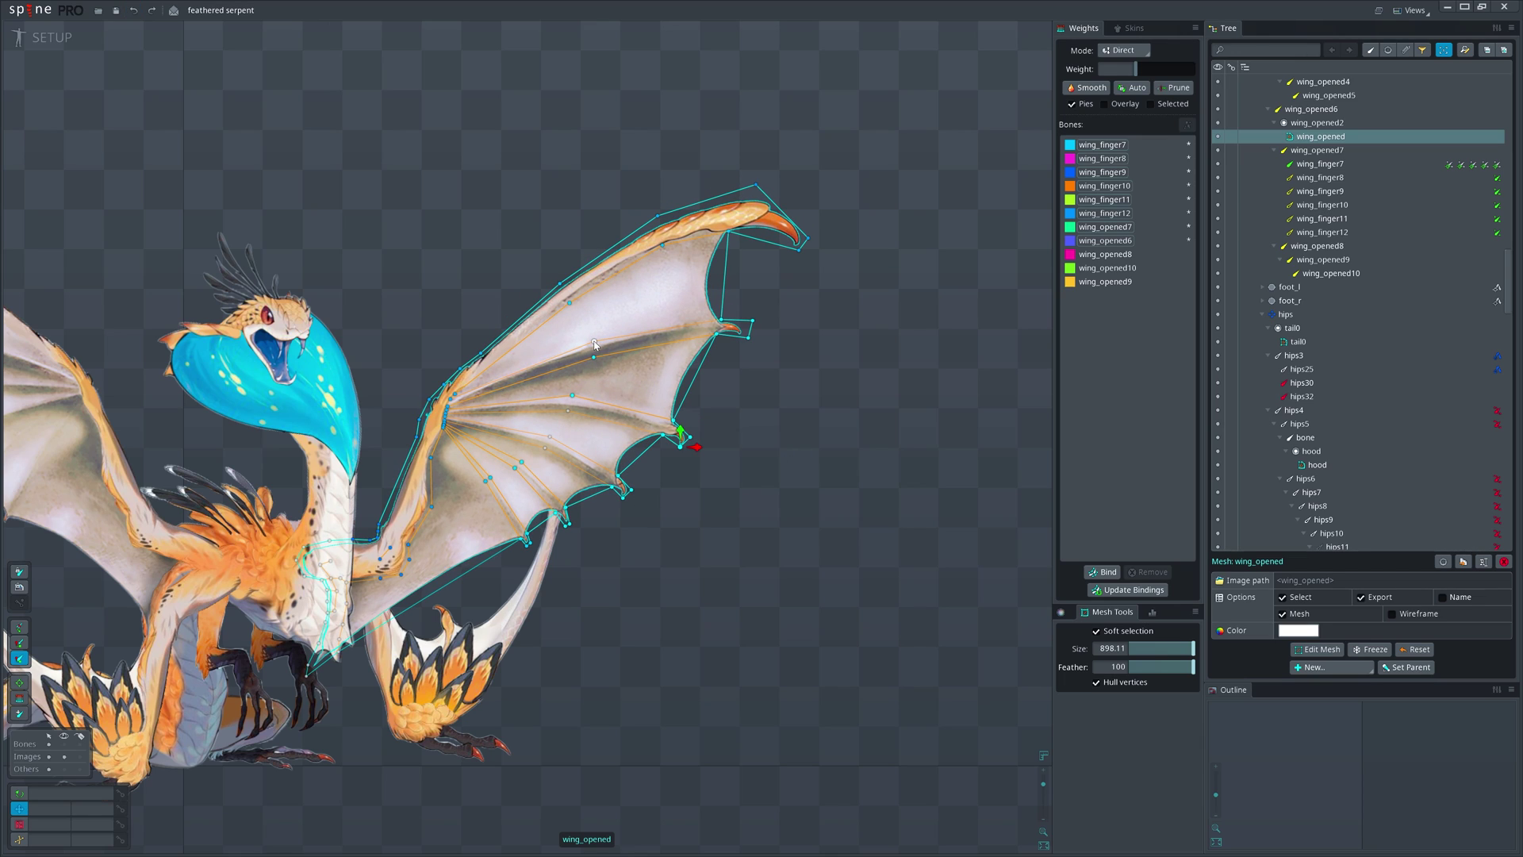
{"action": "scroll", "coordinate": [768, 491], "scroll_direction": "down", "scroll_amount": 1}
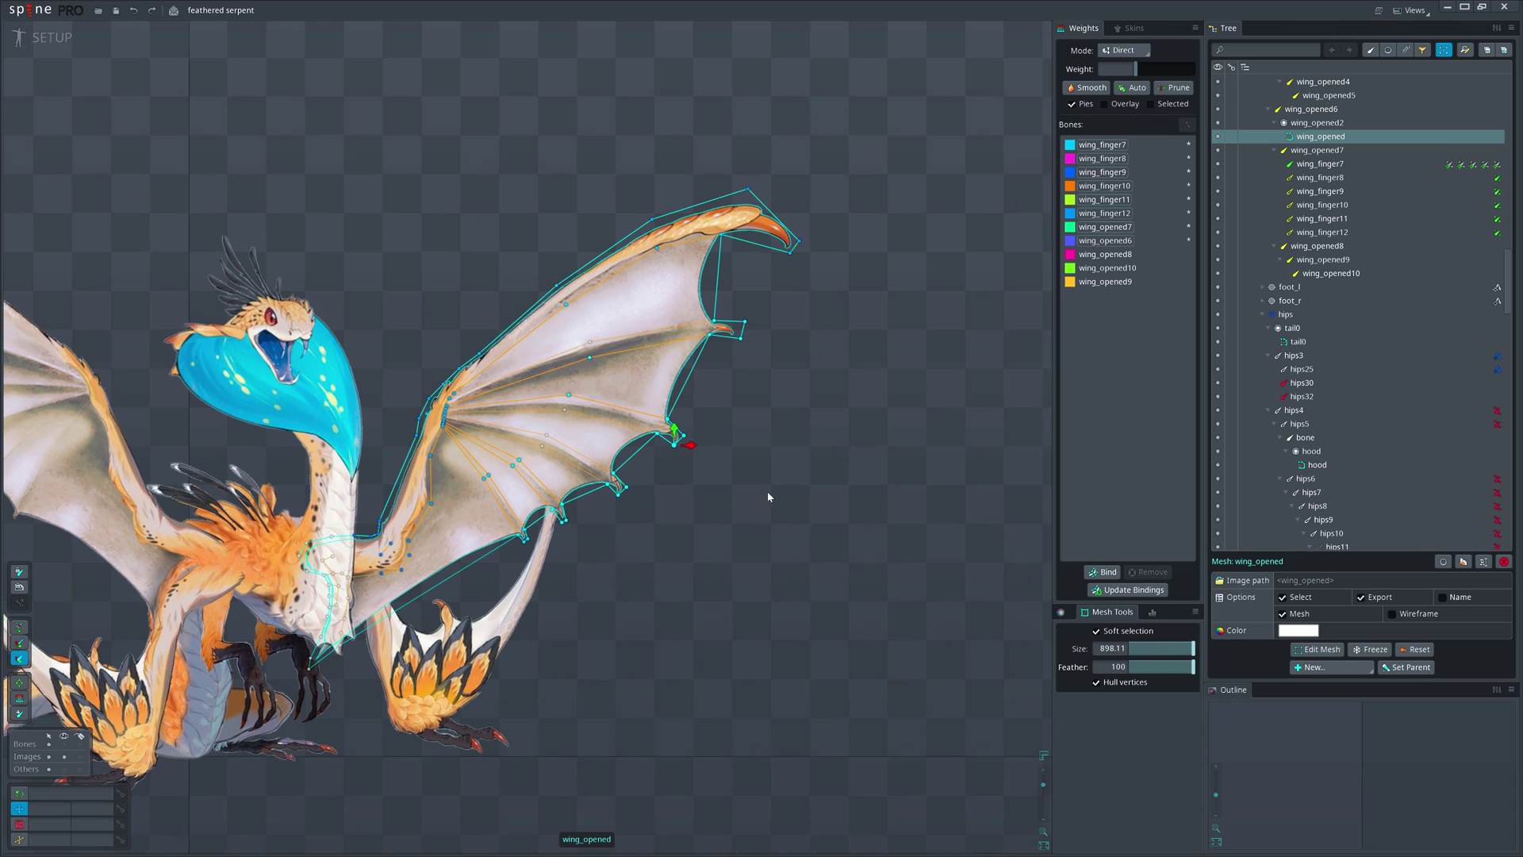
{"action": "left_click", "coordinate": [575, 417]}
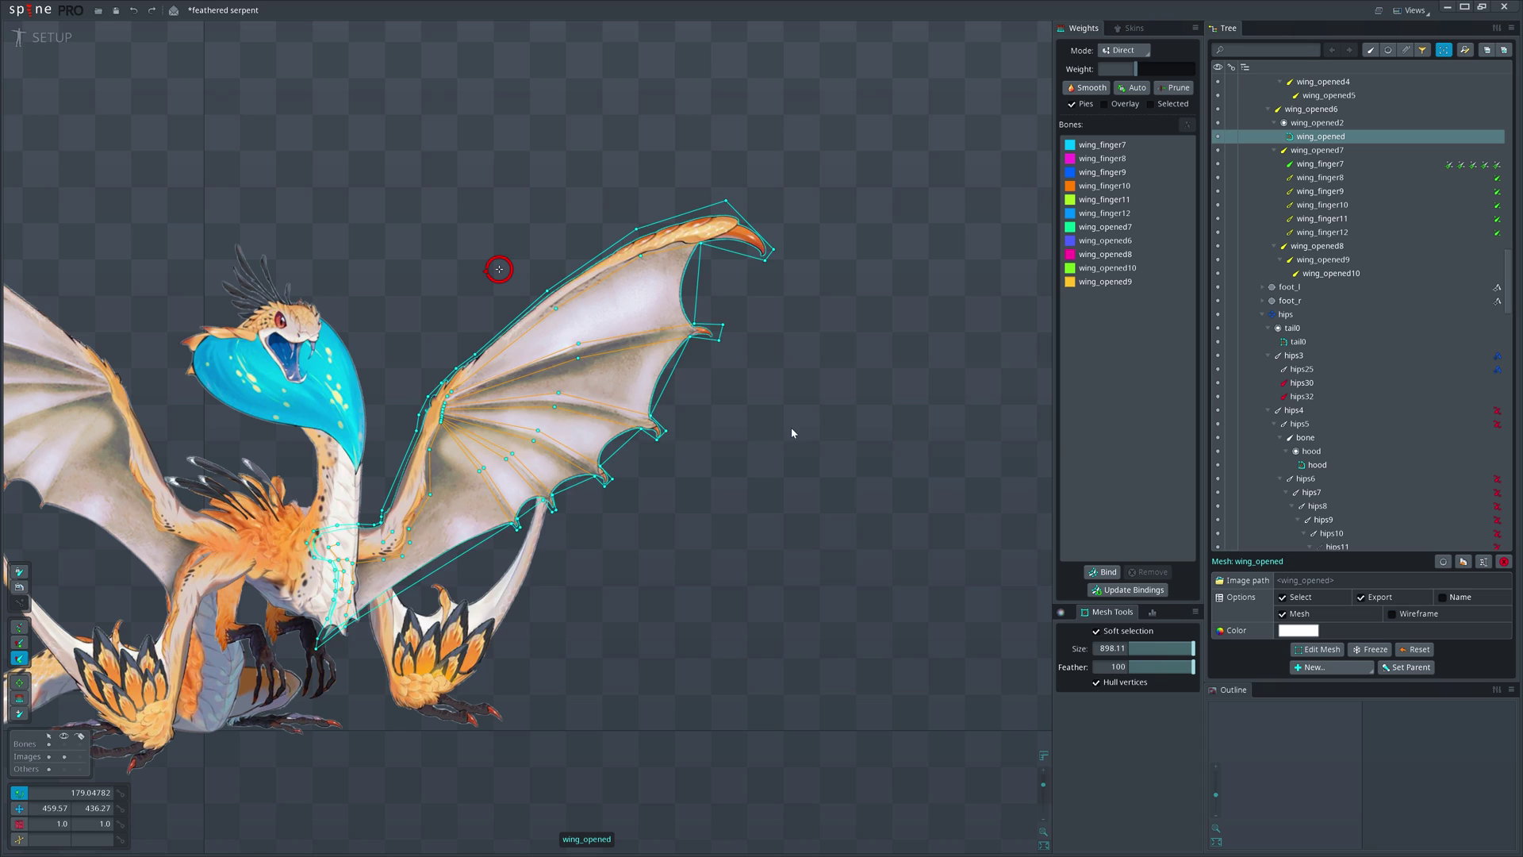
{"action": "left_click_drag", "start_coordinate": [791, 433], "coordinate": [506, 272]}
{"action": "scroll", "coordinate": [703, 503], "scroll_direction": "down", "scroll_amount": 3}
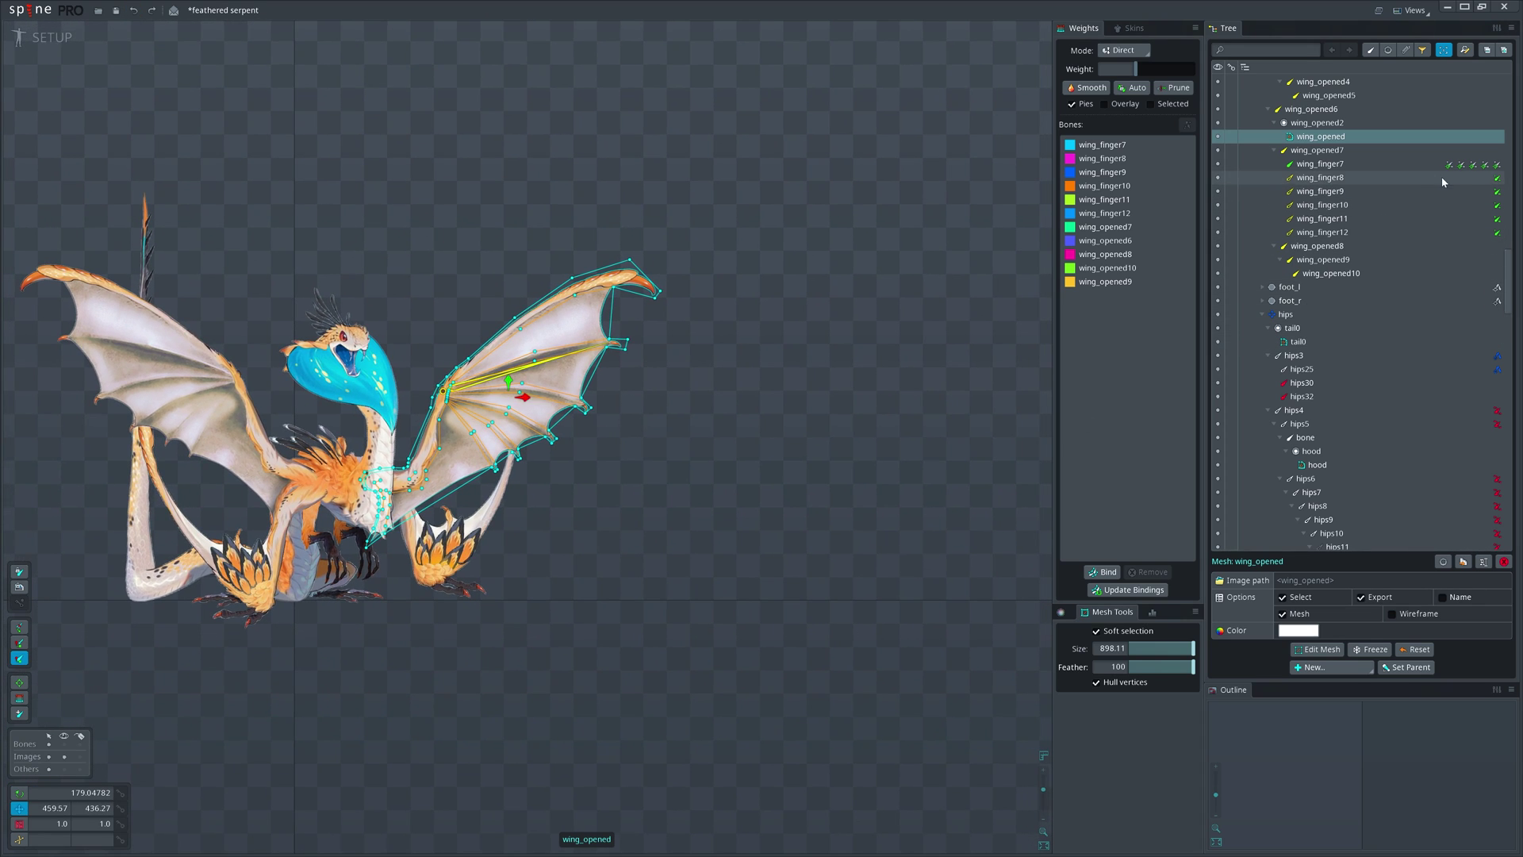
Step: Inspect the wing finger transform, right wing IK and hips33 transform constraints
{"action": "left_click", "coordinate": [1497, 165]}
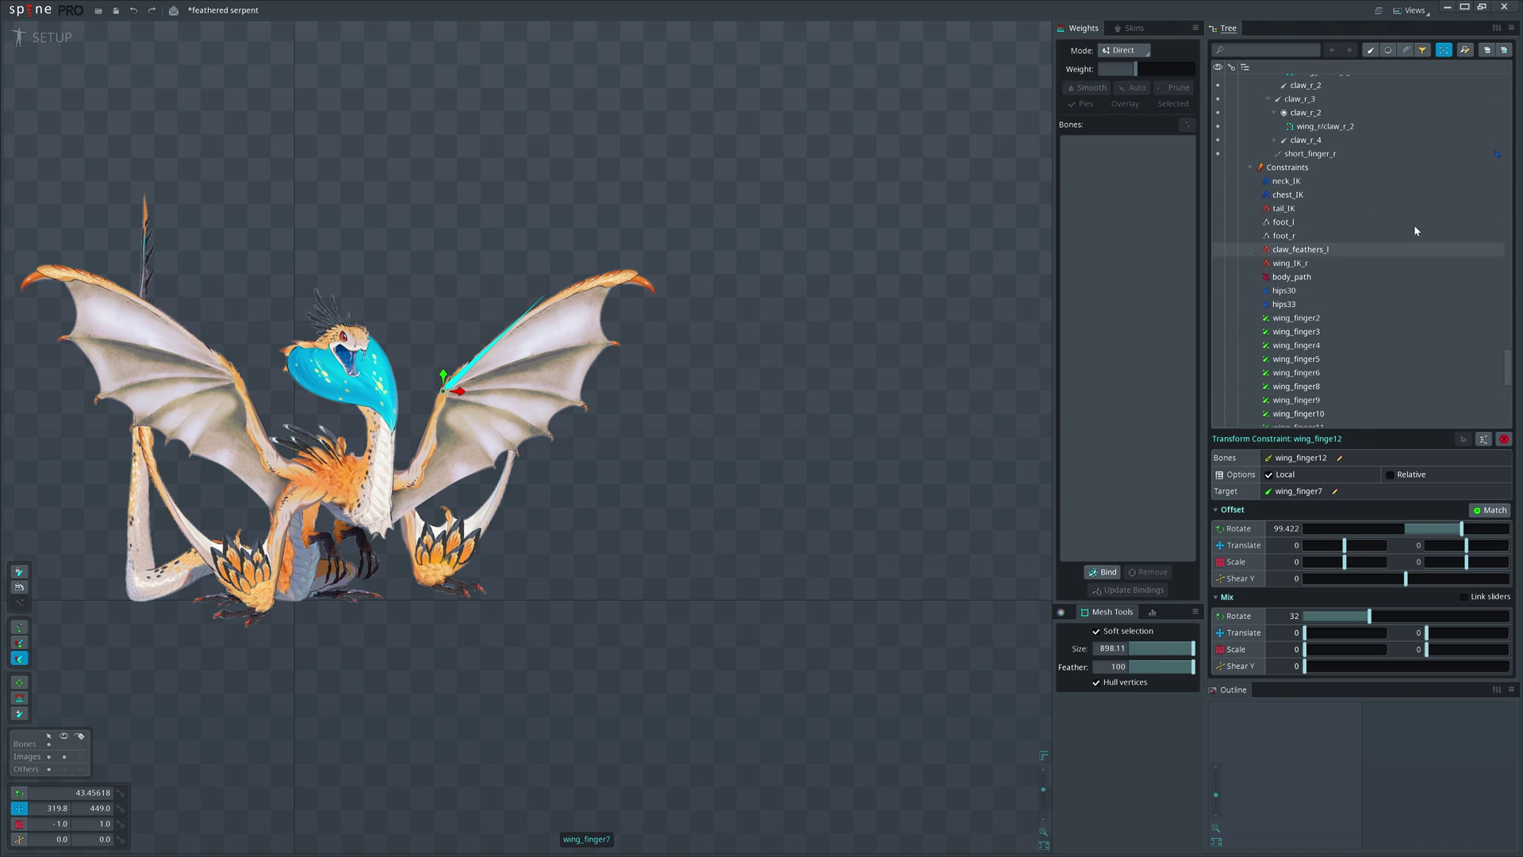
{"action": "scroll", "coordinate": [1415, 230], "scroll_direction": "up", "scroll_amount": 3}
{"action": "scroll", "coordinate": [1431, 235], "scroll_direction": "up", "scroll_amount": 3}
{"action": "left_click", "coordinate": [1498, 186]}
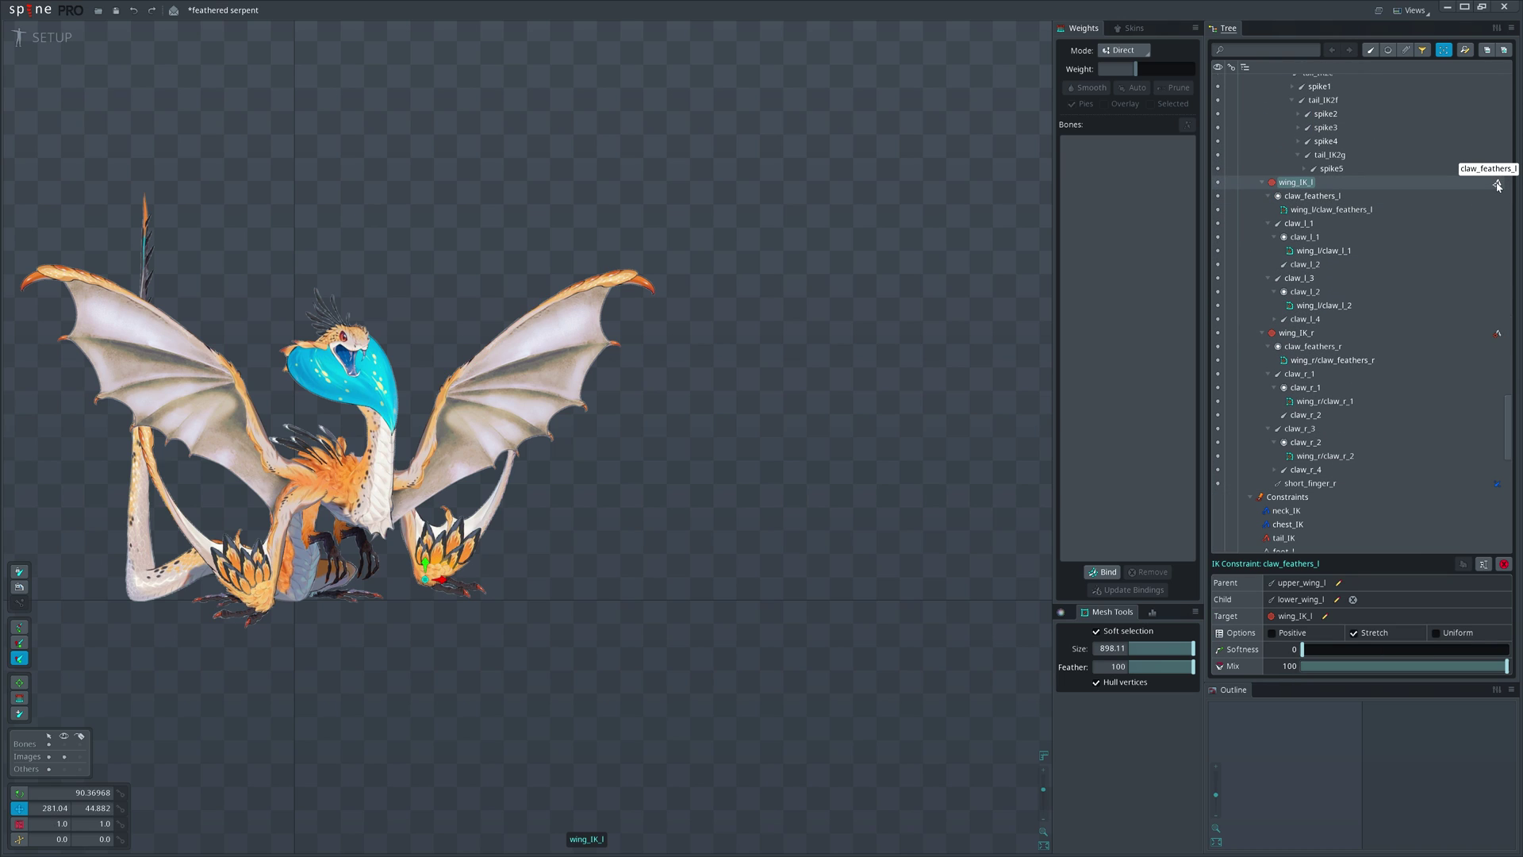
{"action": "left_click", "coordinate": [1499, 488]}
{"action": "scroll", "coordinate": [1413, 249], "scroll_direction": "up", "scroll_amount": 5}
{"action": "scroll", "coordinate": [1480, 201], "scroll_direction": "up", "scroll_amount": 3}
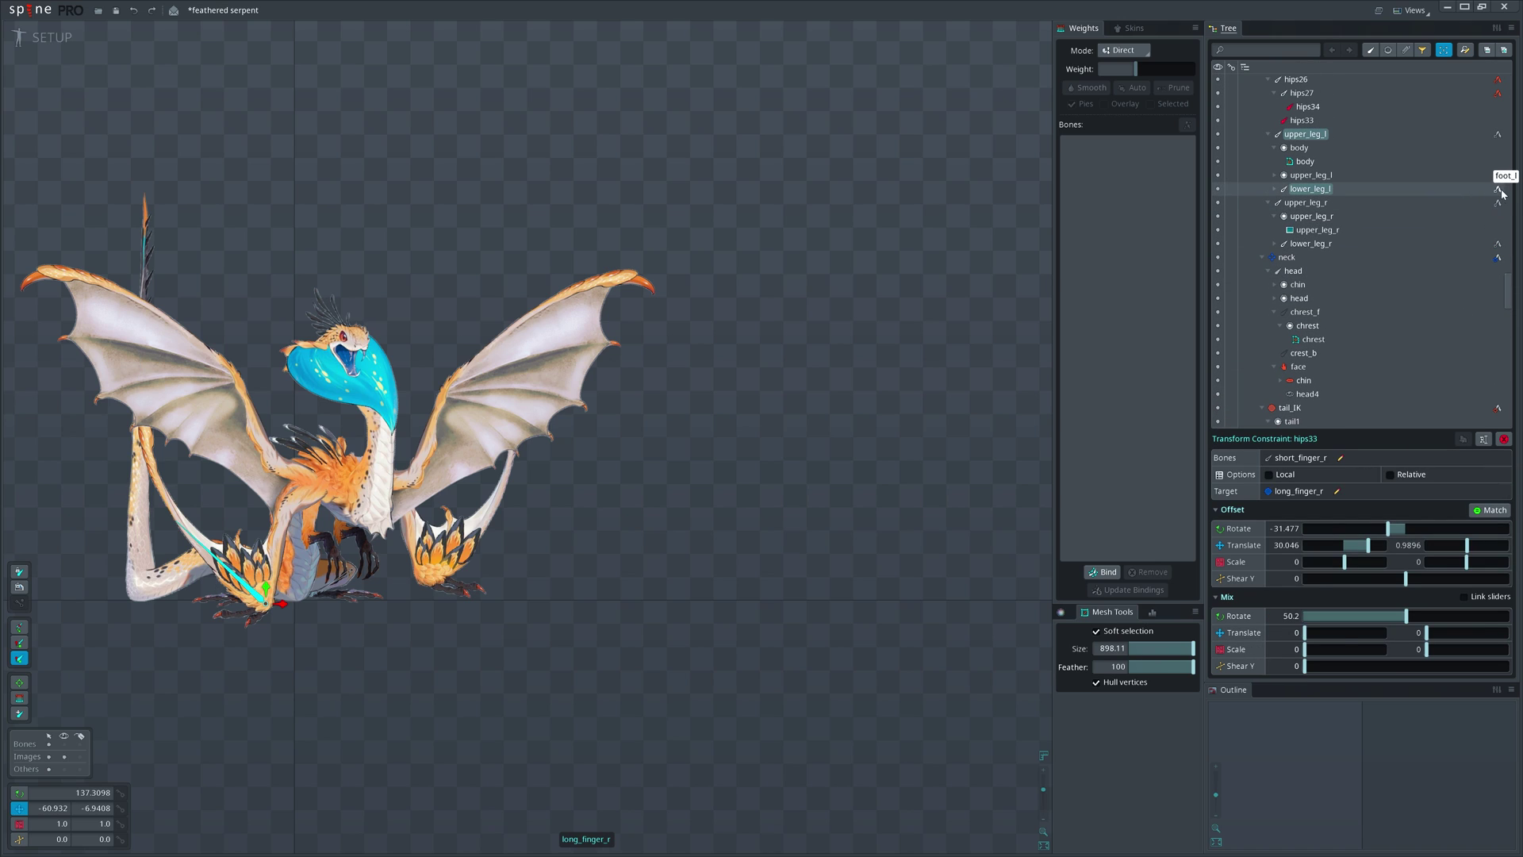
Step: Inspect the left foot IK constraint
{"action": "left_click", "coordinate": [1501, 193]}
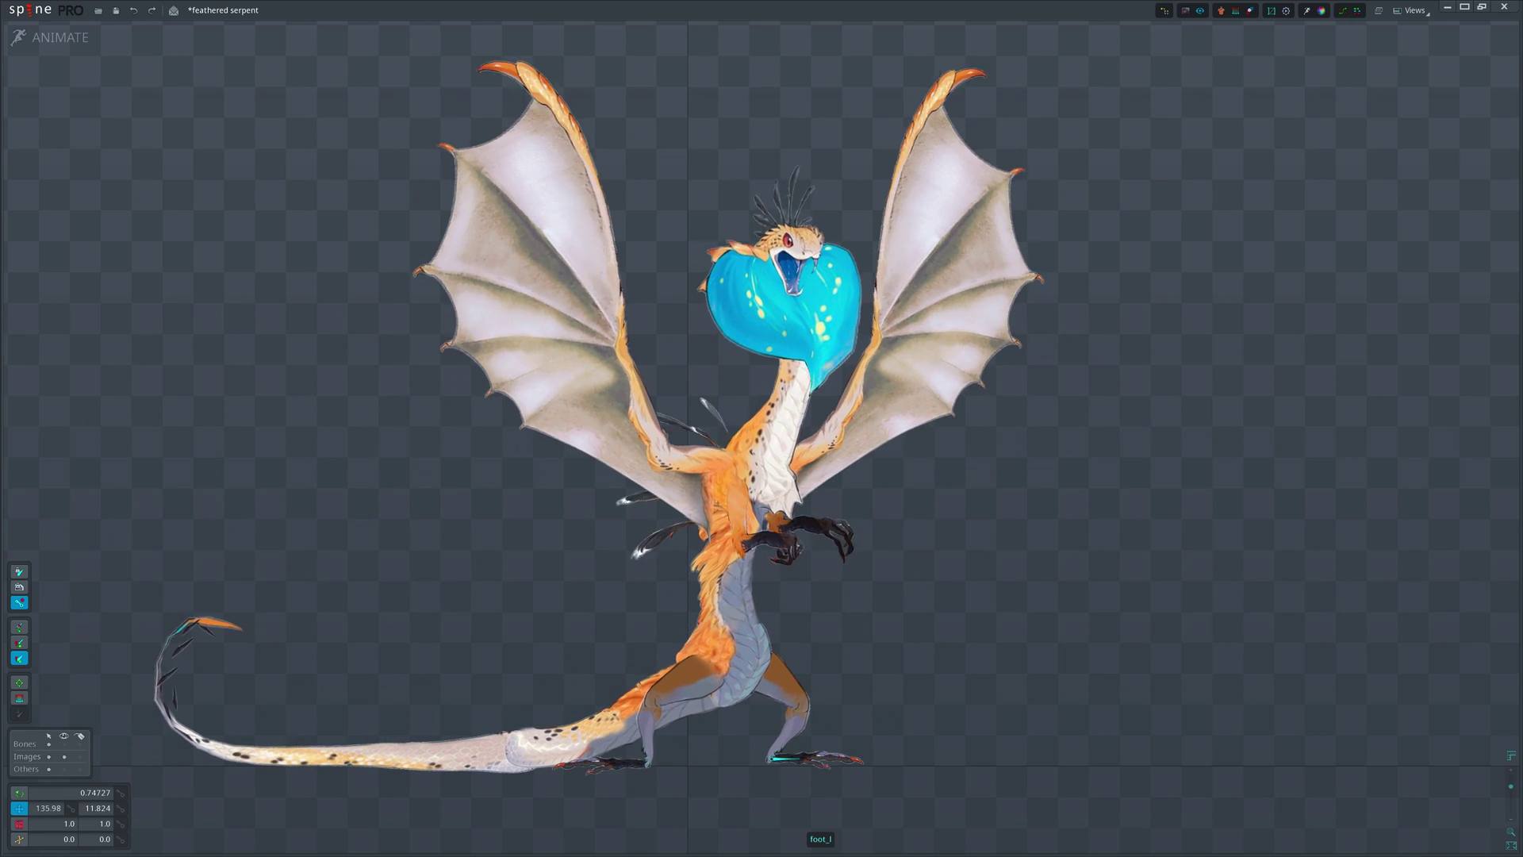